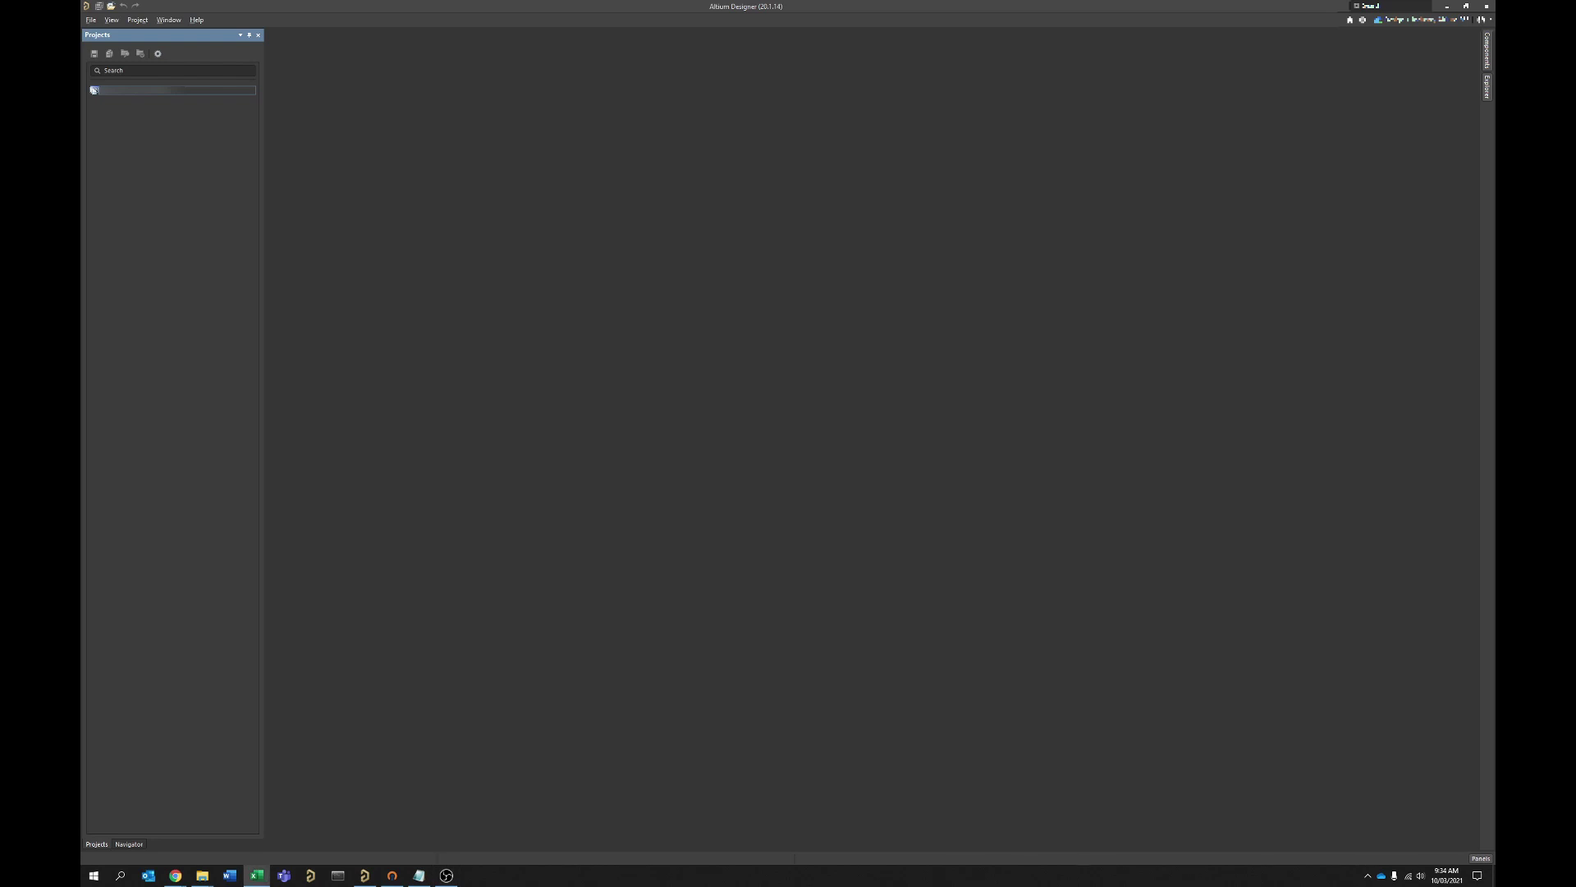
pyautogui.click(256, 875)
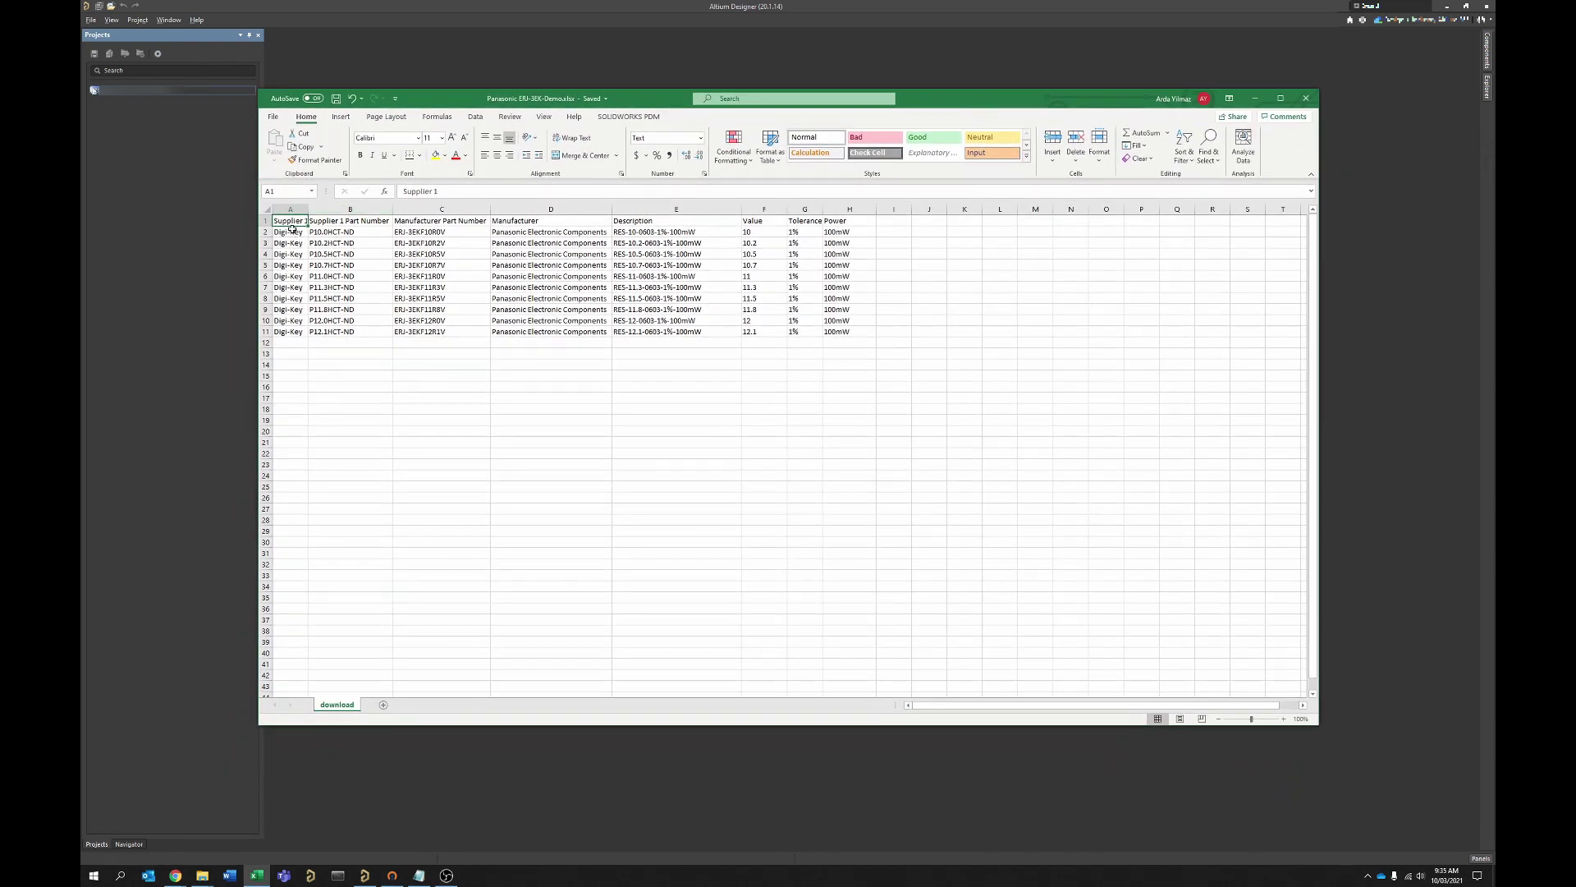
pyautogui.moveTo(291, 232); pyautogui.dragTo(854, 333)
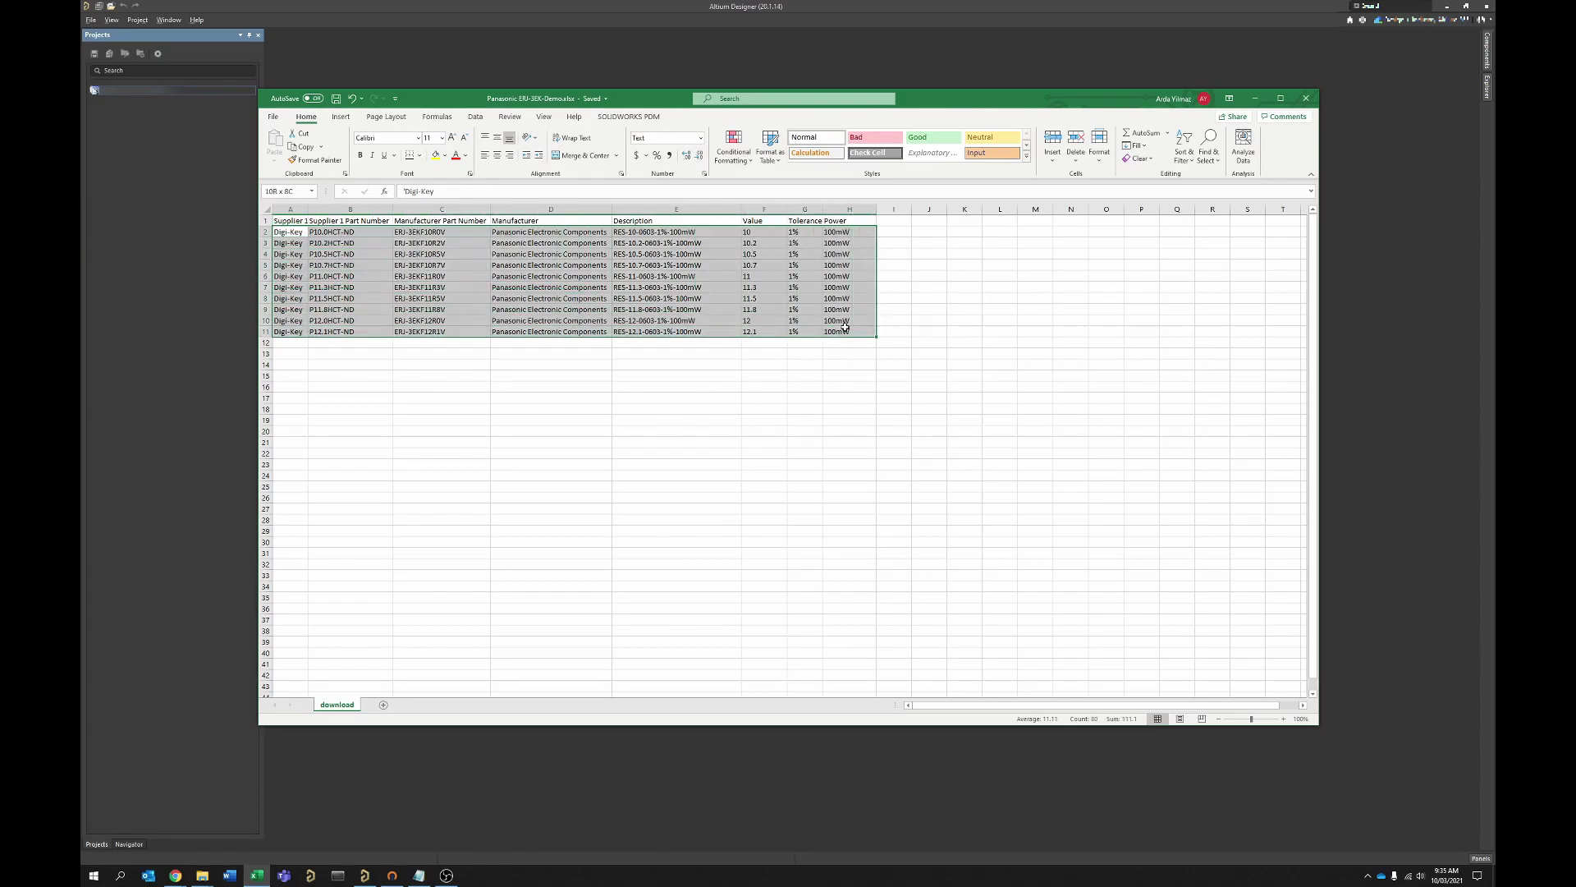
pyautogui.click(722, 387)
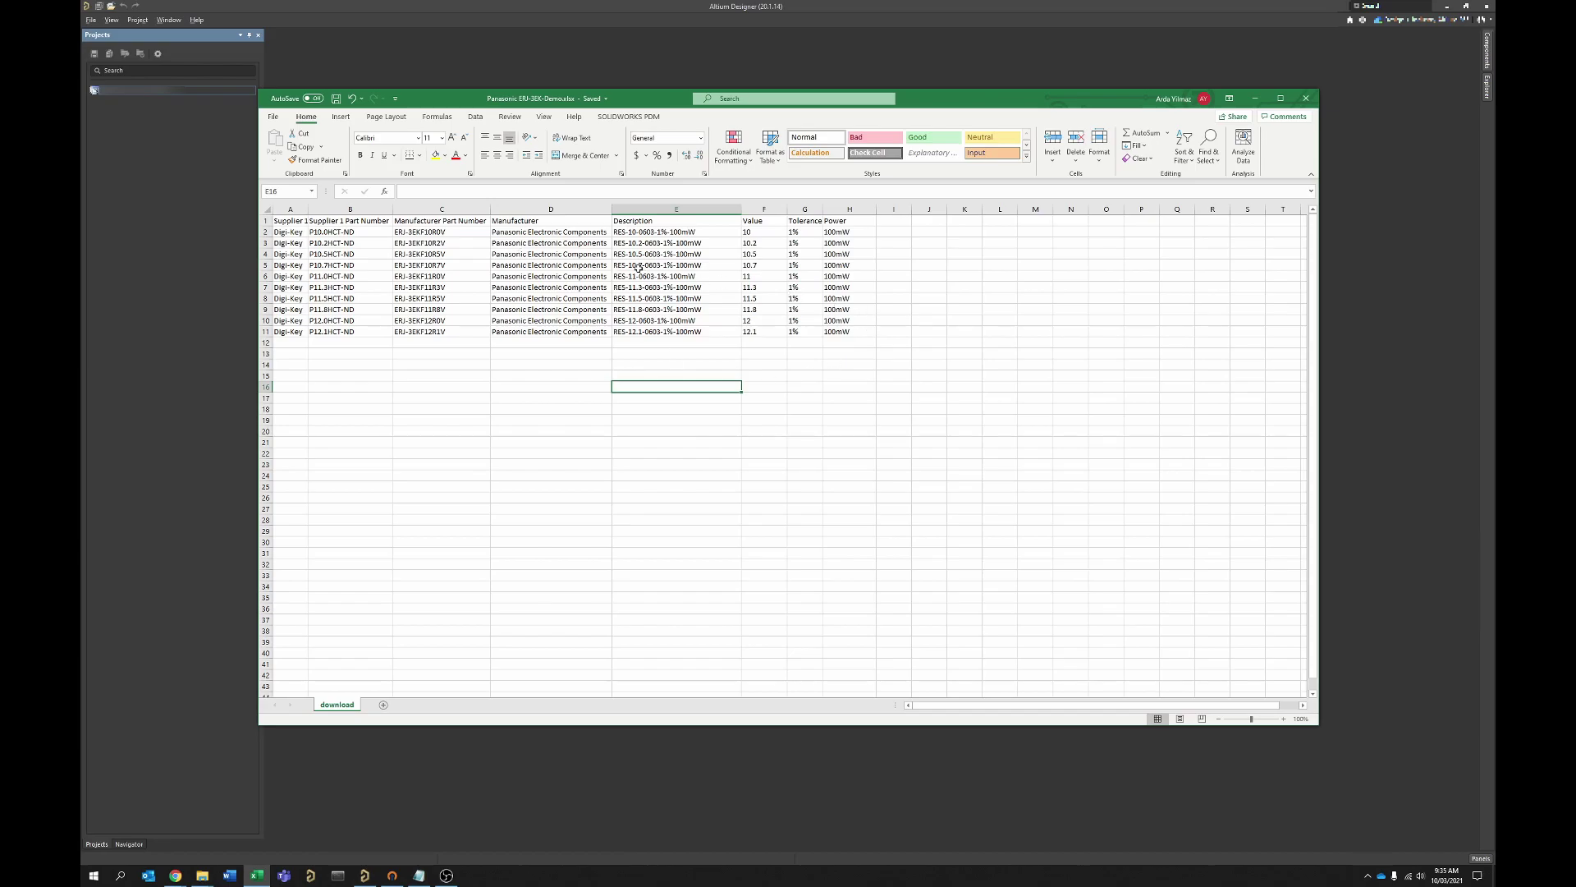
pyautogui.click(325, 231)
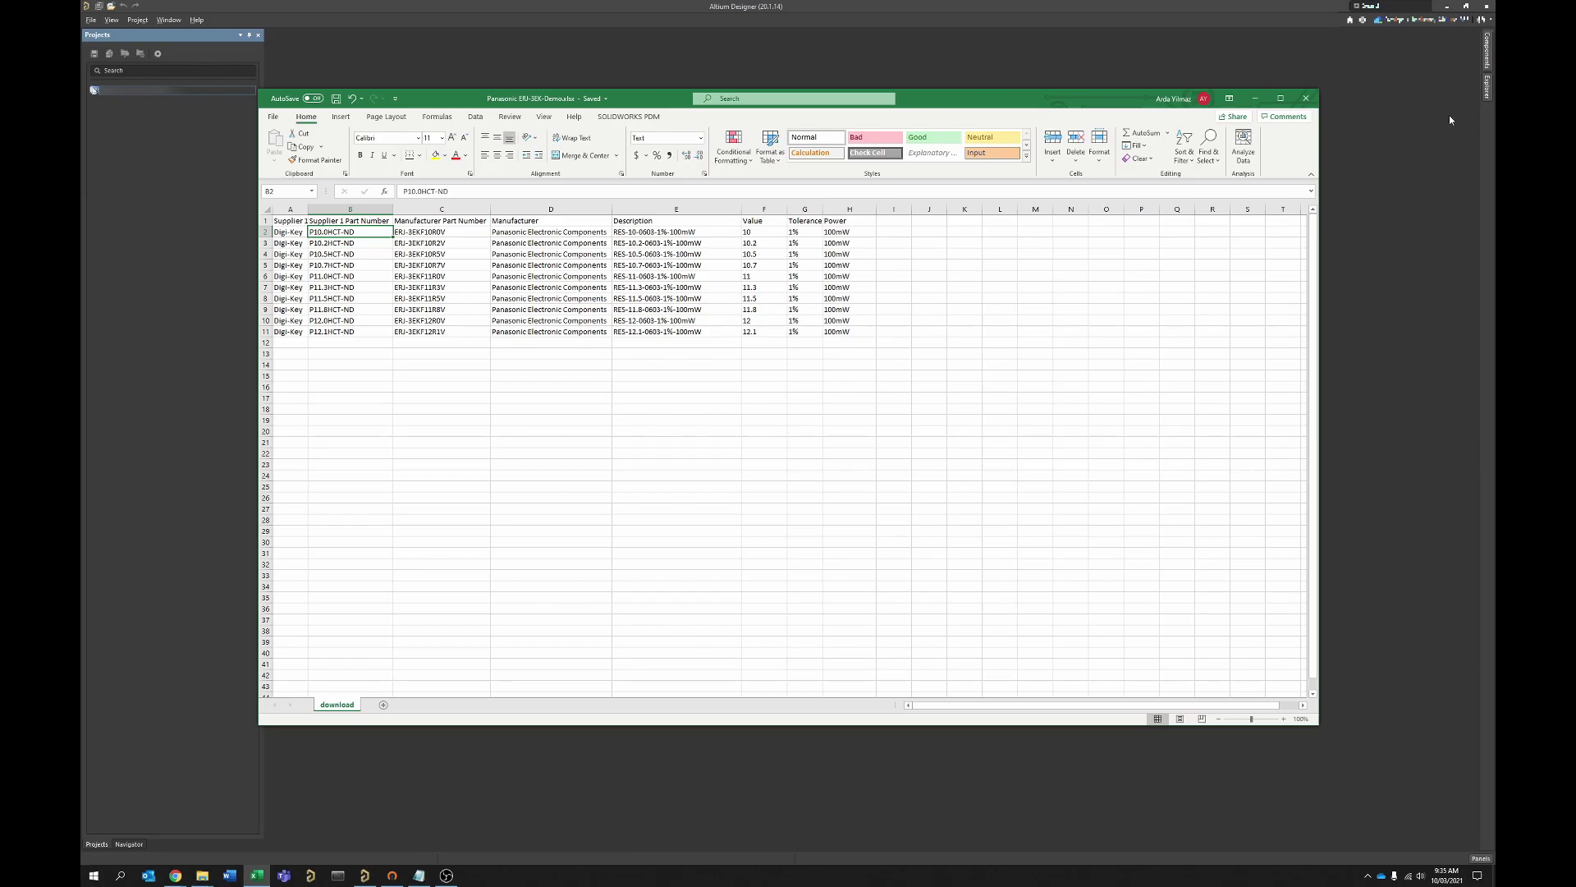
pyautogui.click(1488, 87)
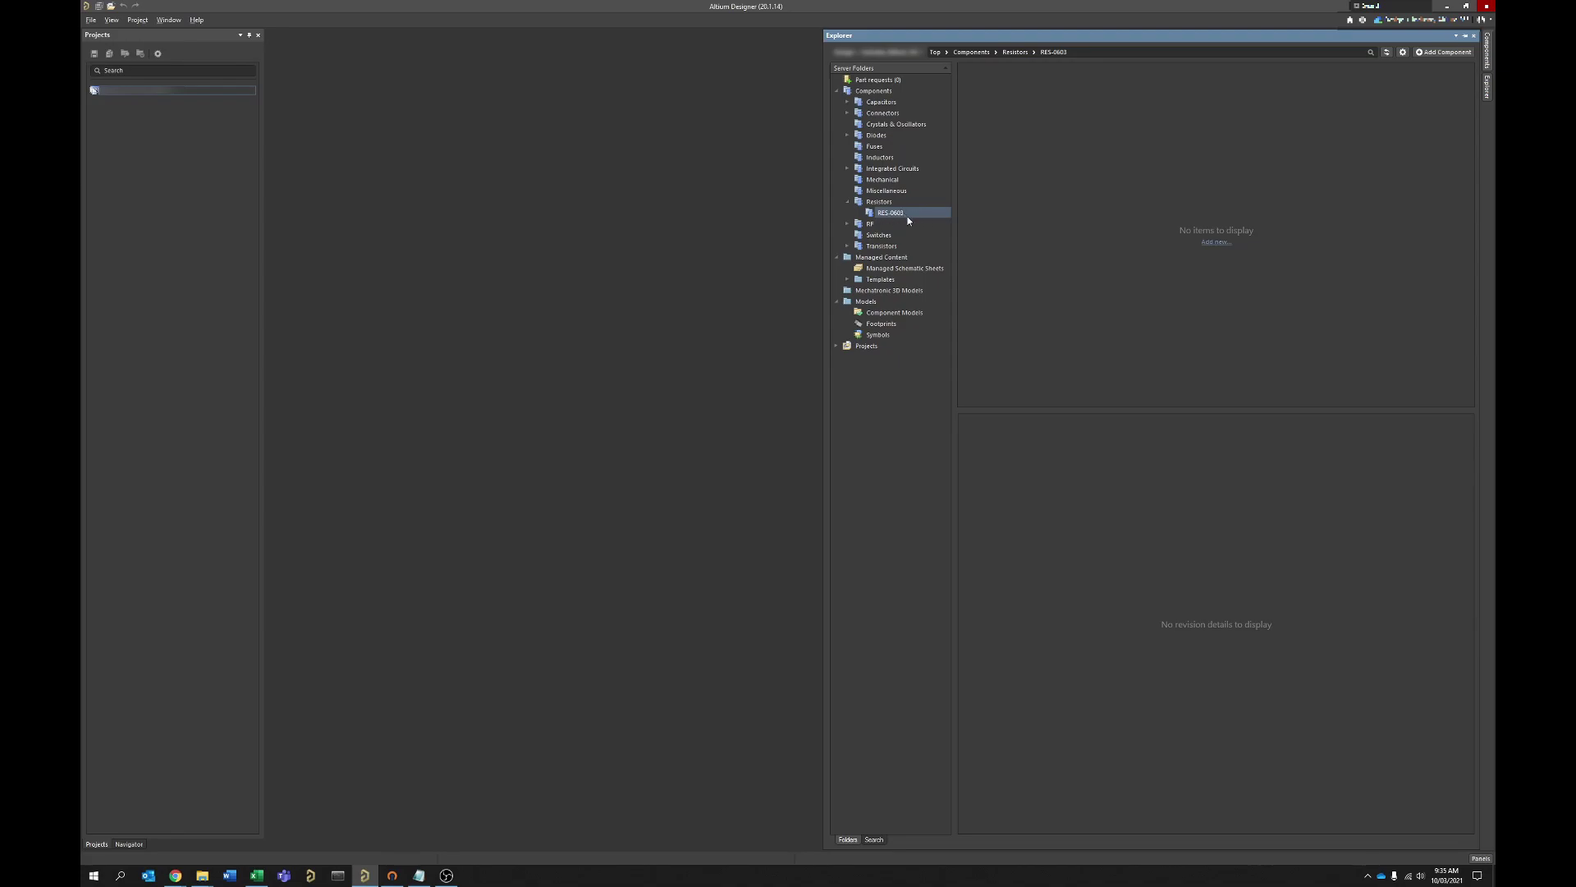
# Preview the generic resistor symbol under Models > Symbols, go back to RES-0603, and bring Excel forward.
pyautogui.click(883, 328)
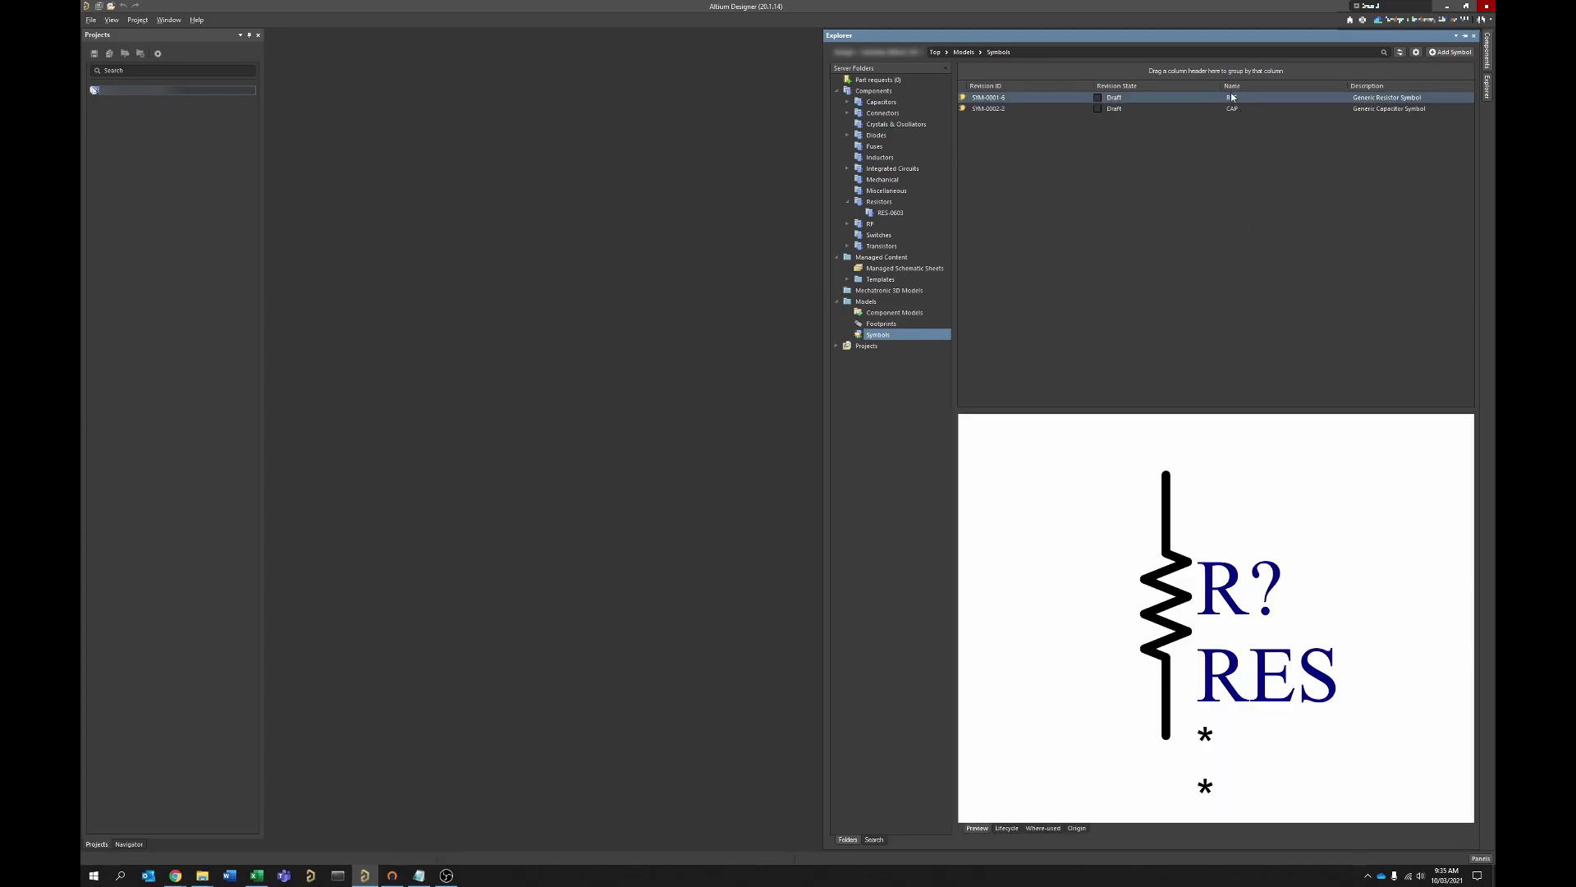
pyautogui.click(890, 212)
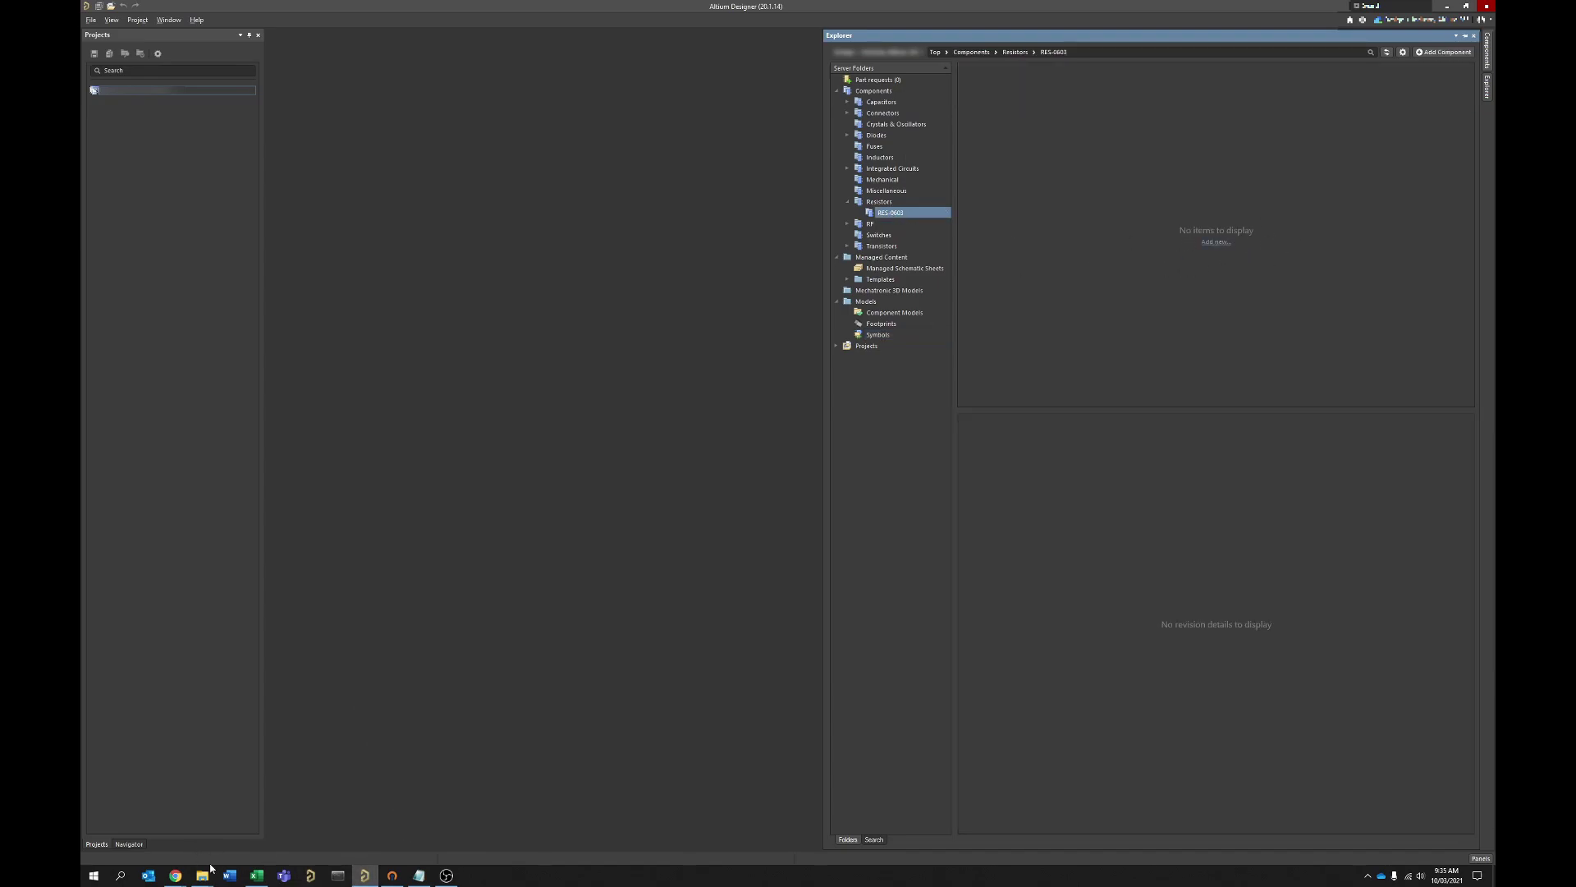
pyautogui.click(257, 875)
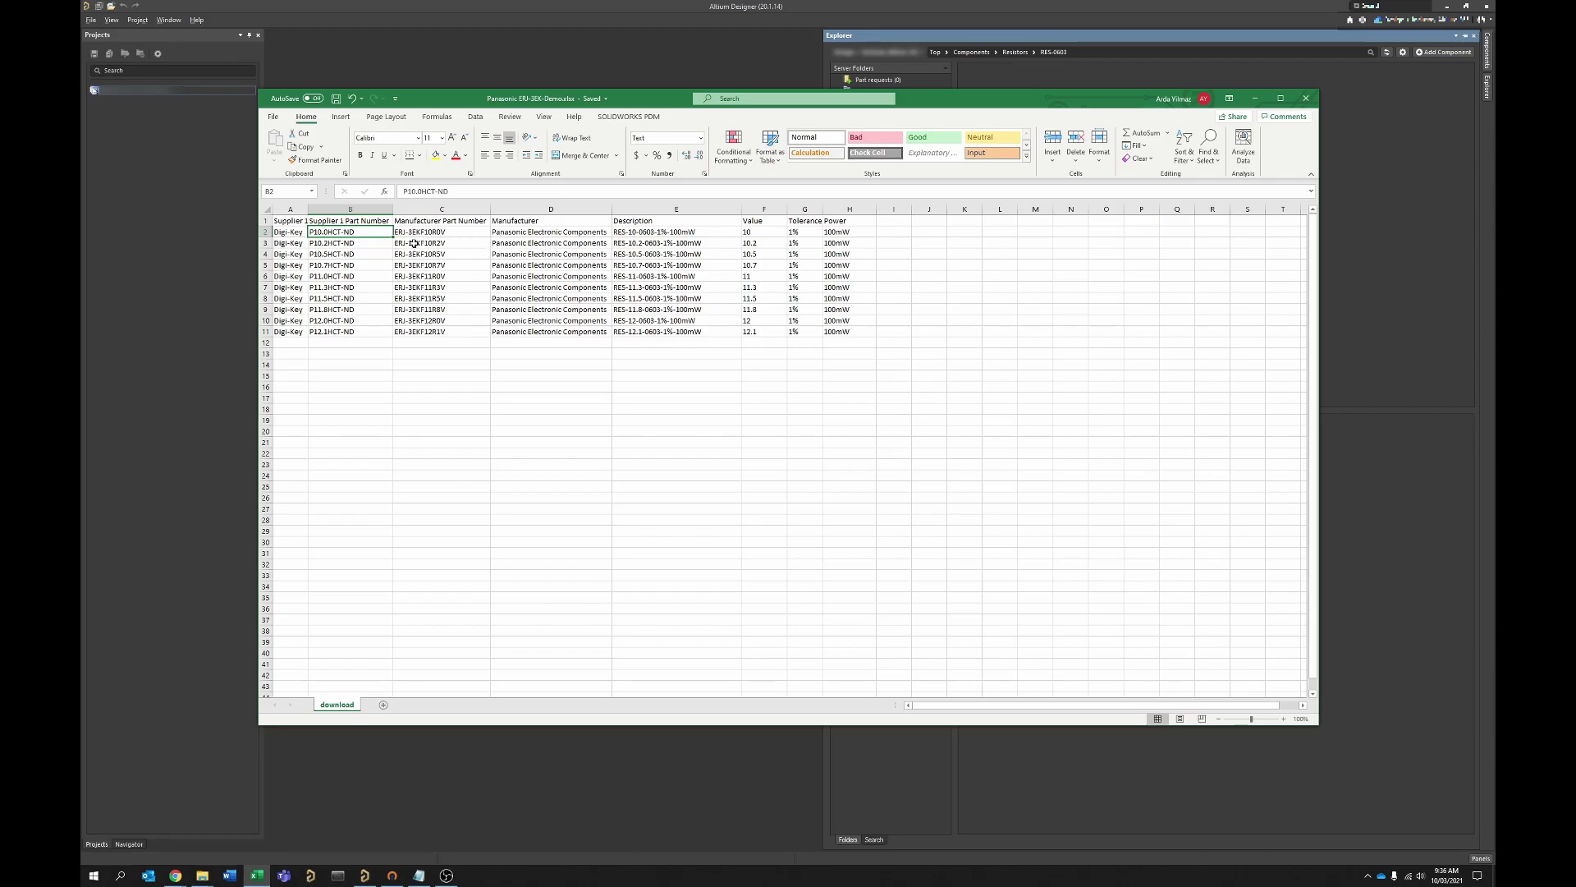
# Read the first manufacturer part number in cell C2, then return to Altium Designer.
pyautogui.click(448, 230)
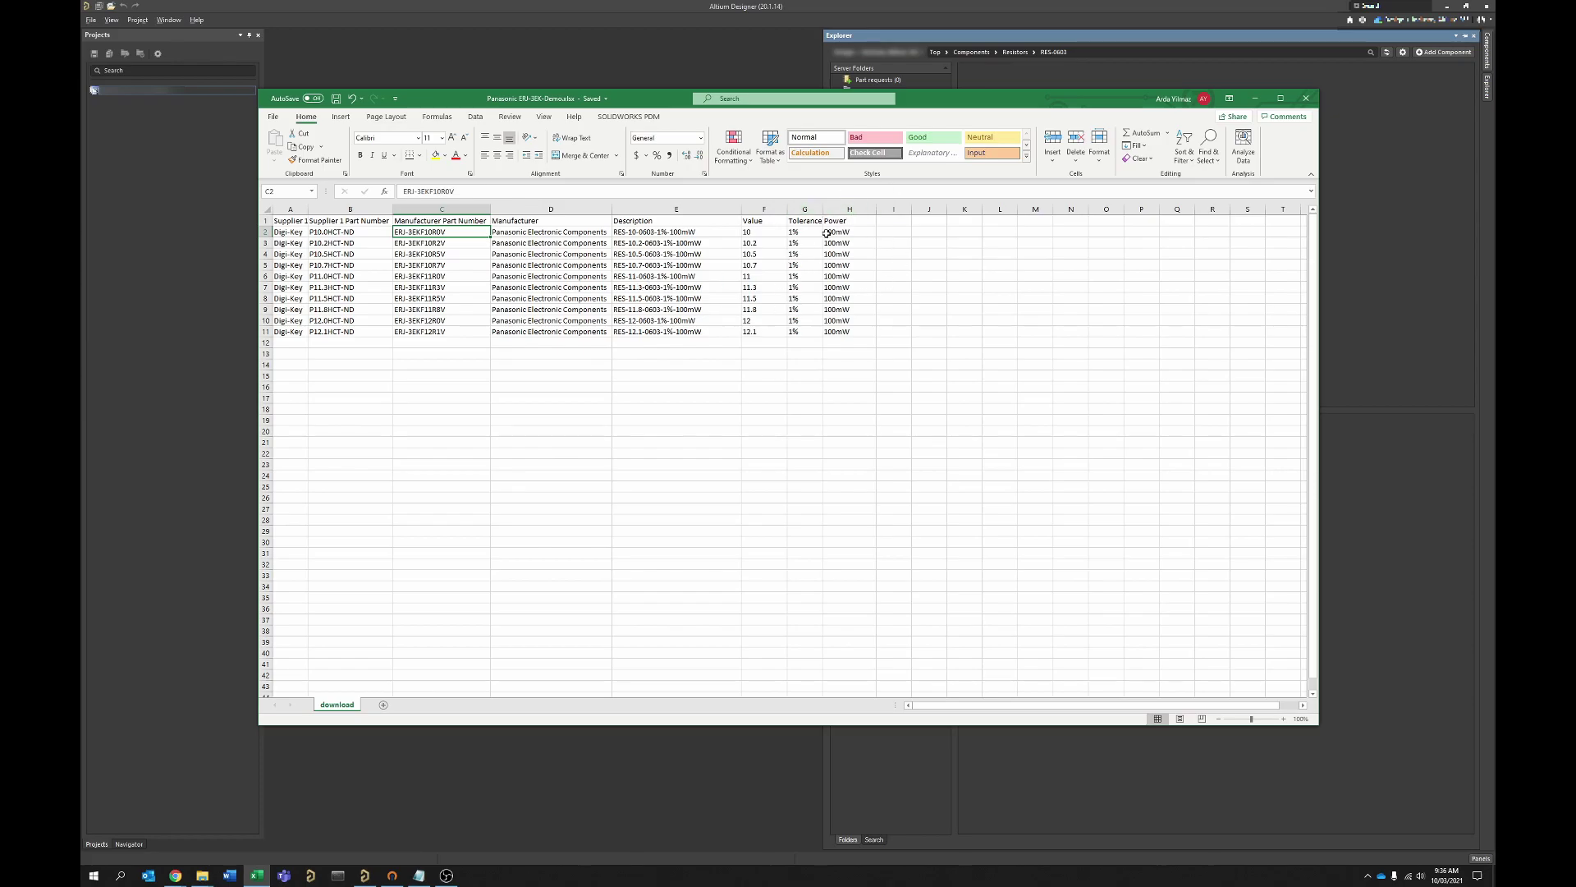
pyautogui.click(1036, 33)
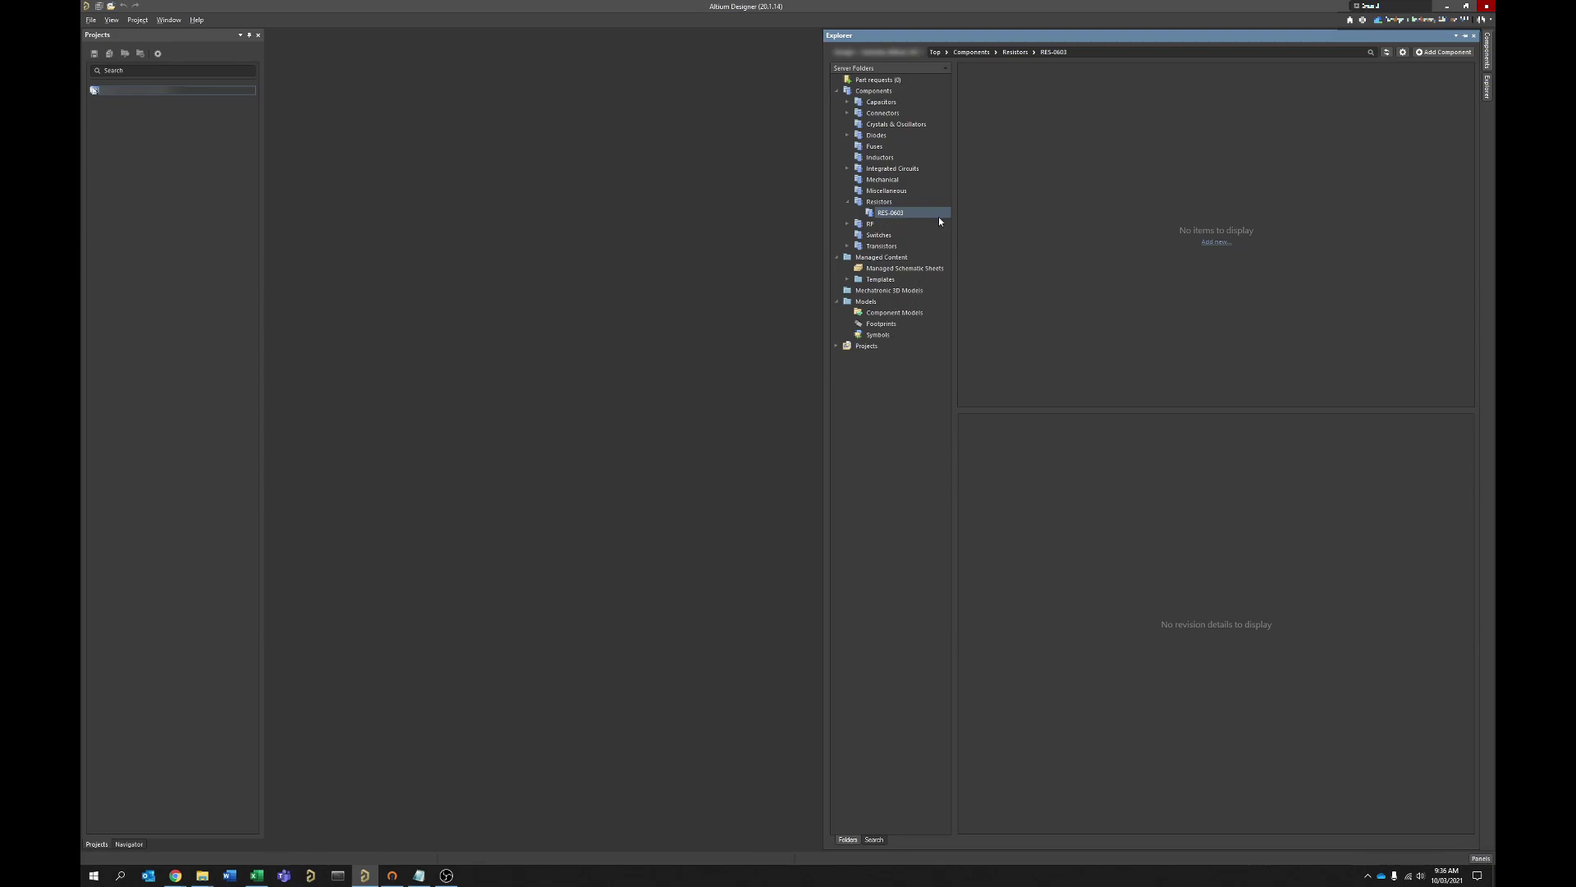
# Create a new =Value component in RES-0603 with the RES symbol and RES-0603-N/L/M footprints.
pyautogui.click(1215, 244)
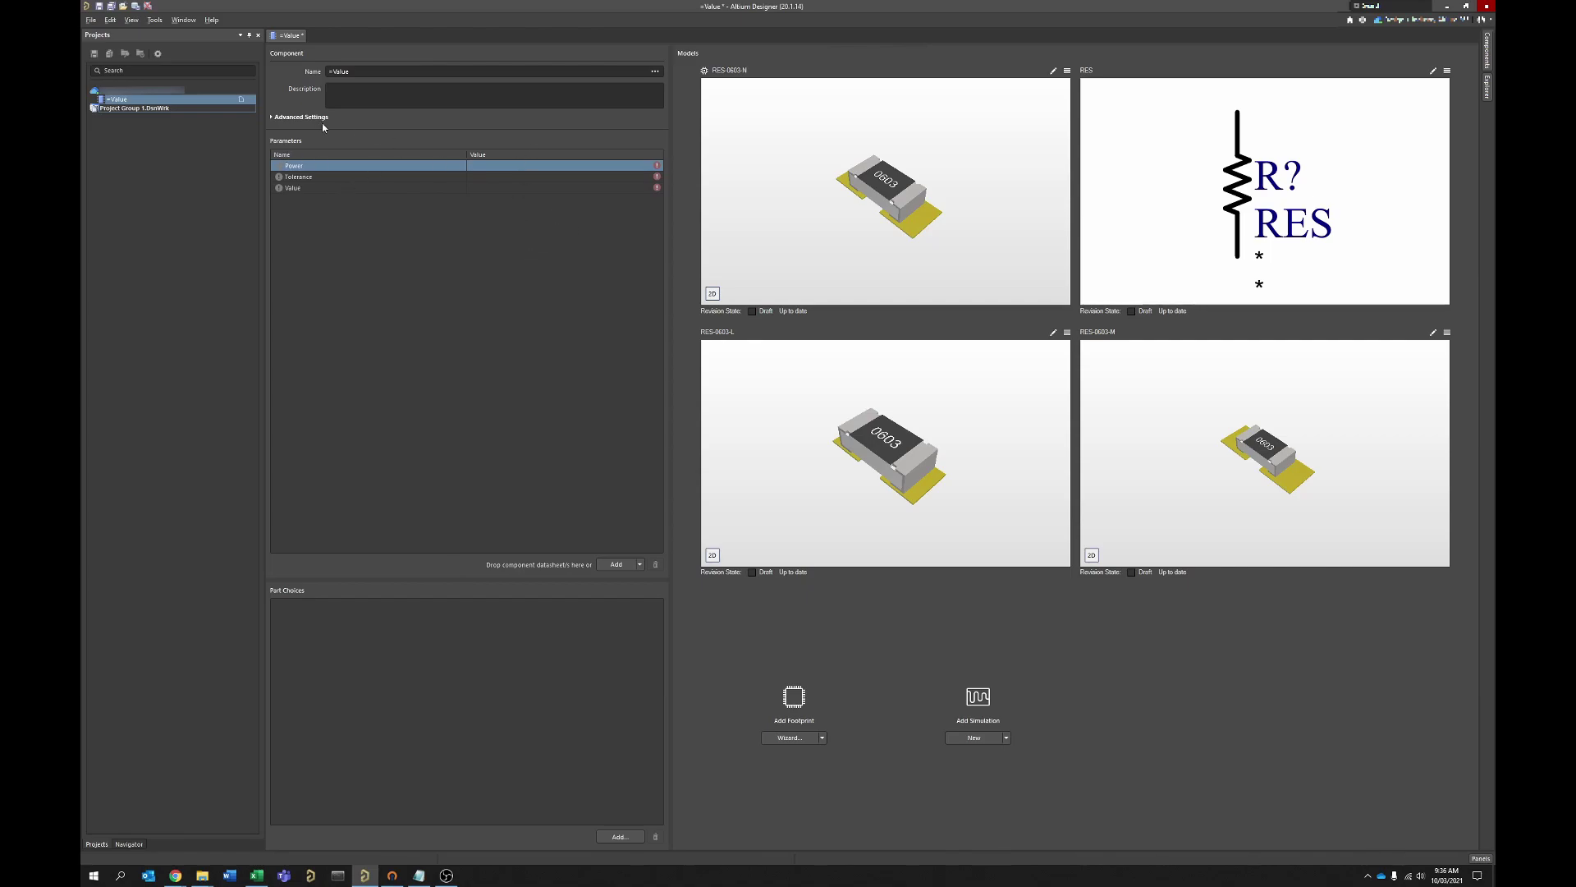
pyautogui.rightClick(209, 101)
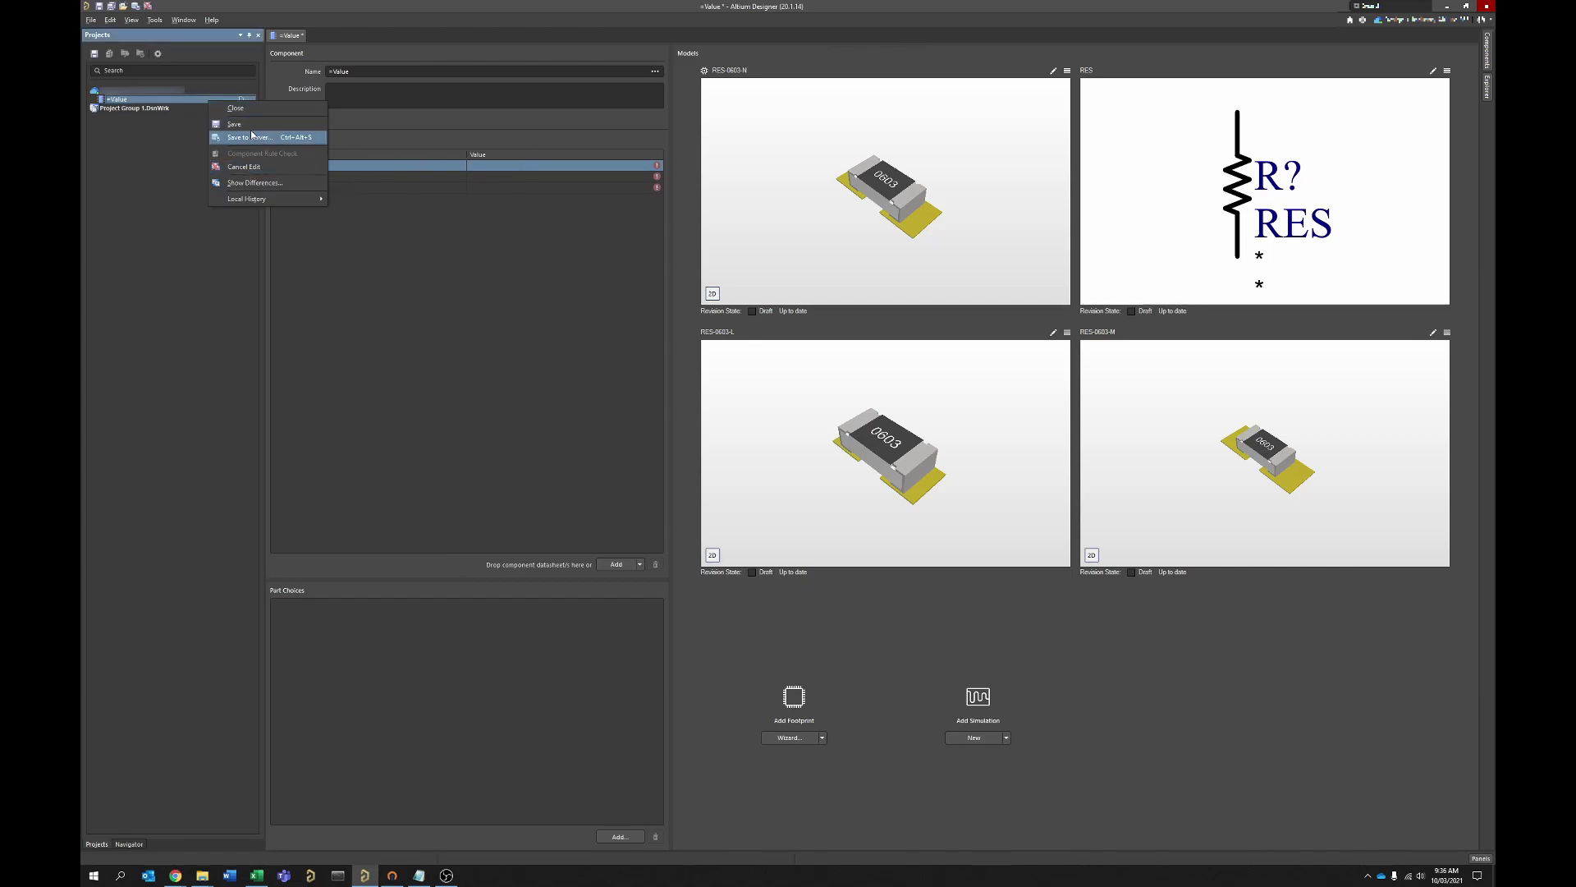
pyautogui.click(391, 199)
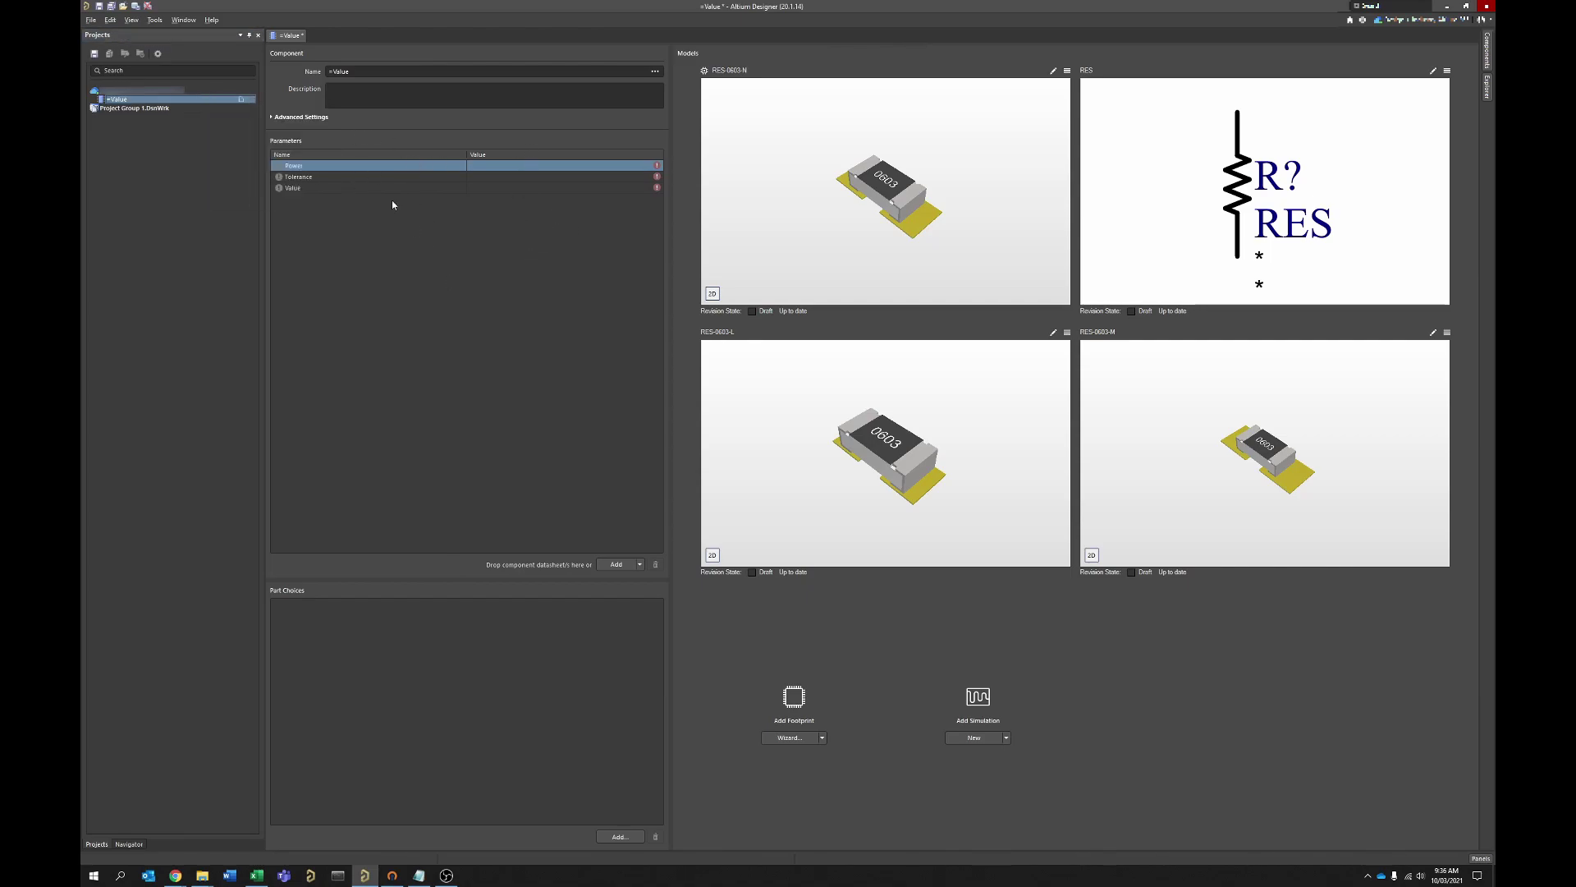
# Switch the component to the Batch Editor and preview its linked symbol and footprint models.
pyautogui.click(155, 20)
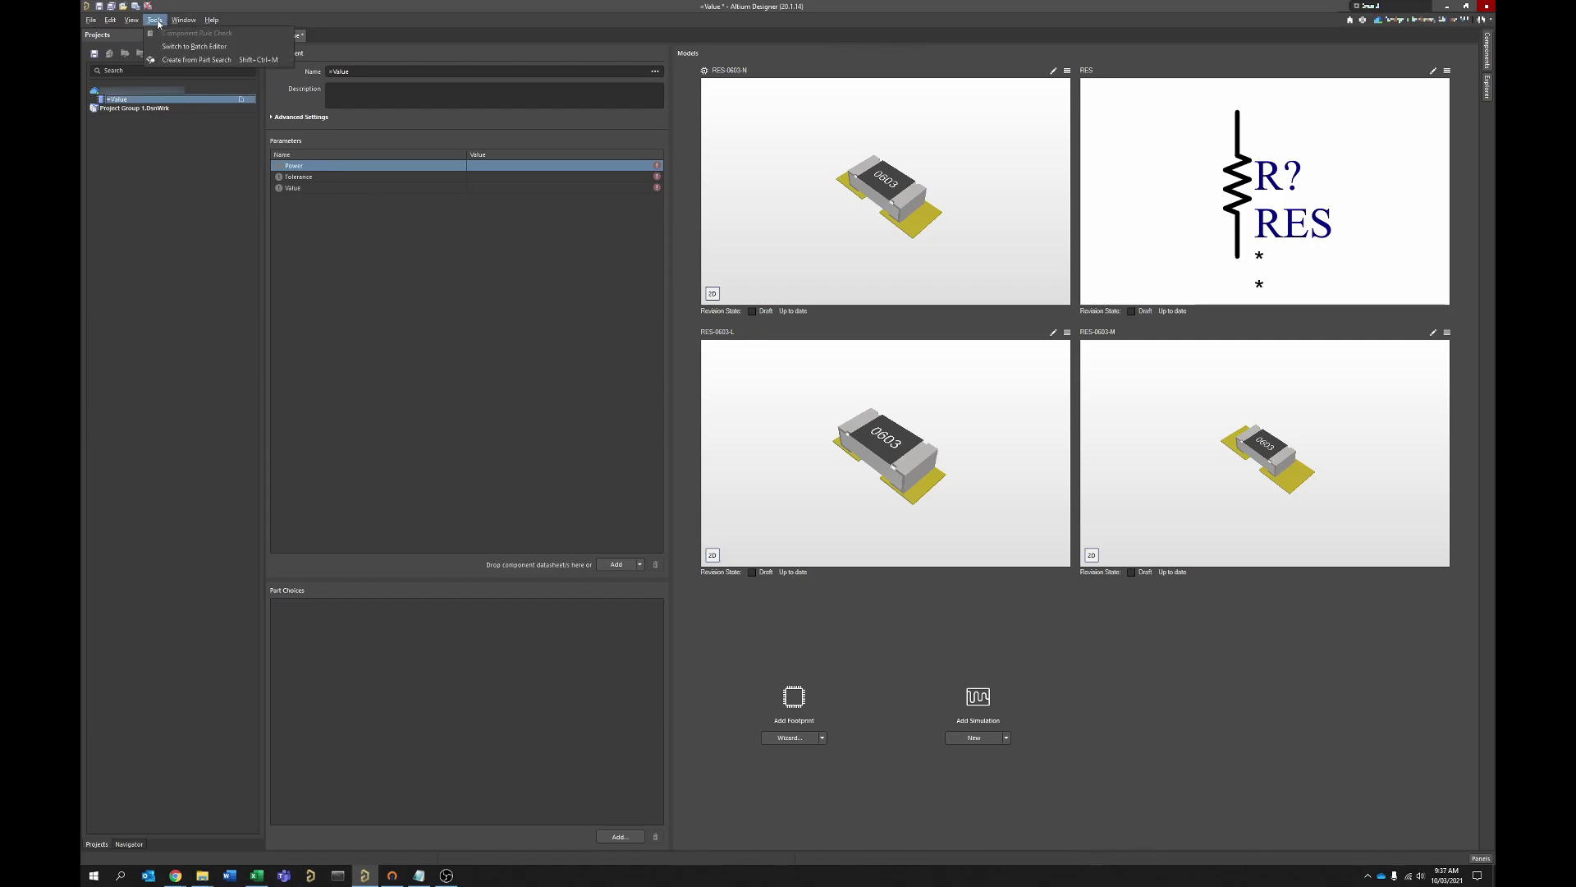
pyautogui.click(196, 48)
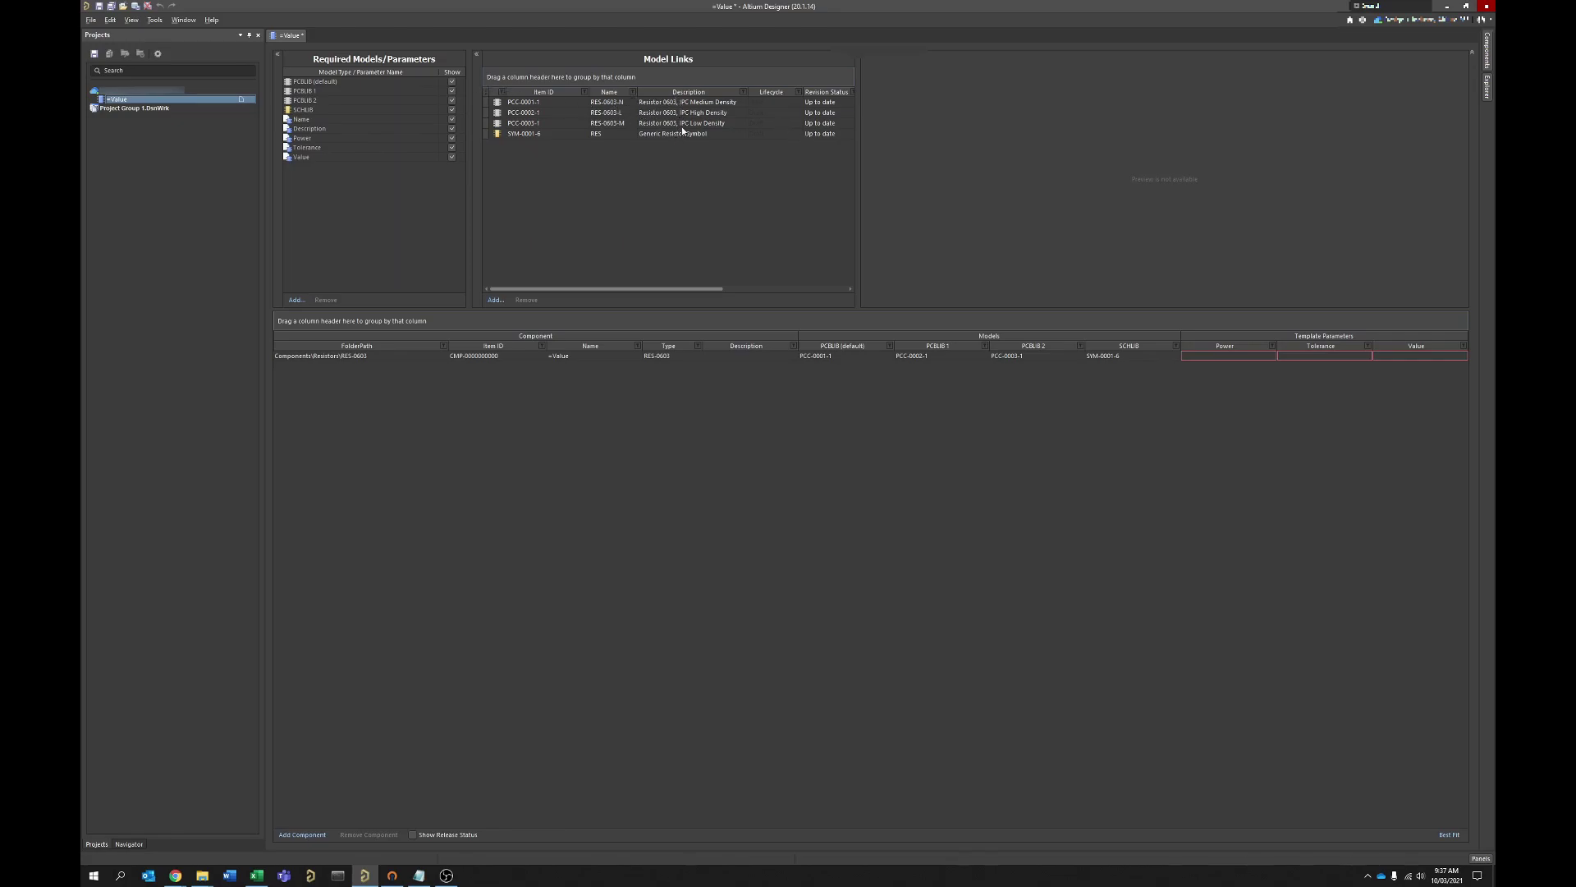
pyautogui.click(1487, 96)
pyautogui.click(612, 134)
pyautogui.press('Up')
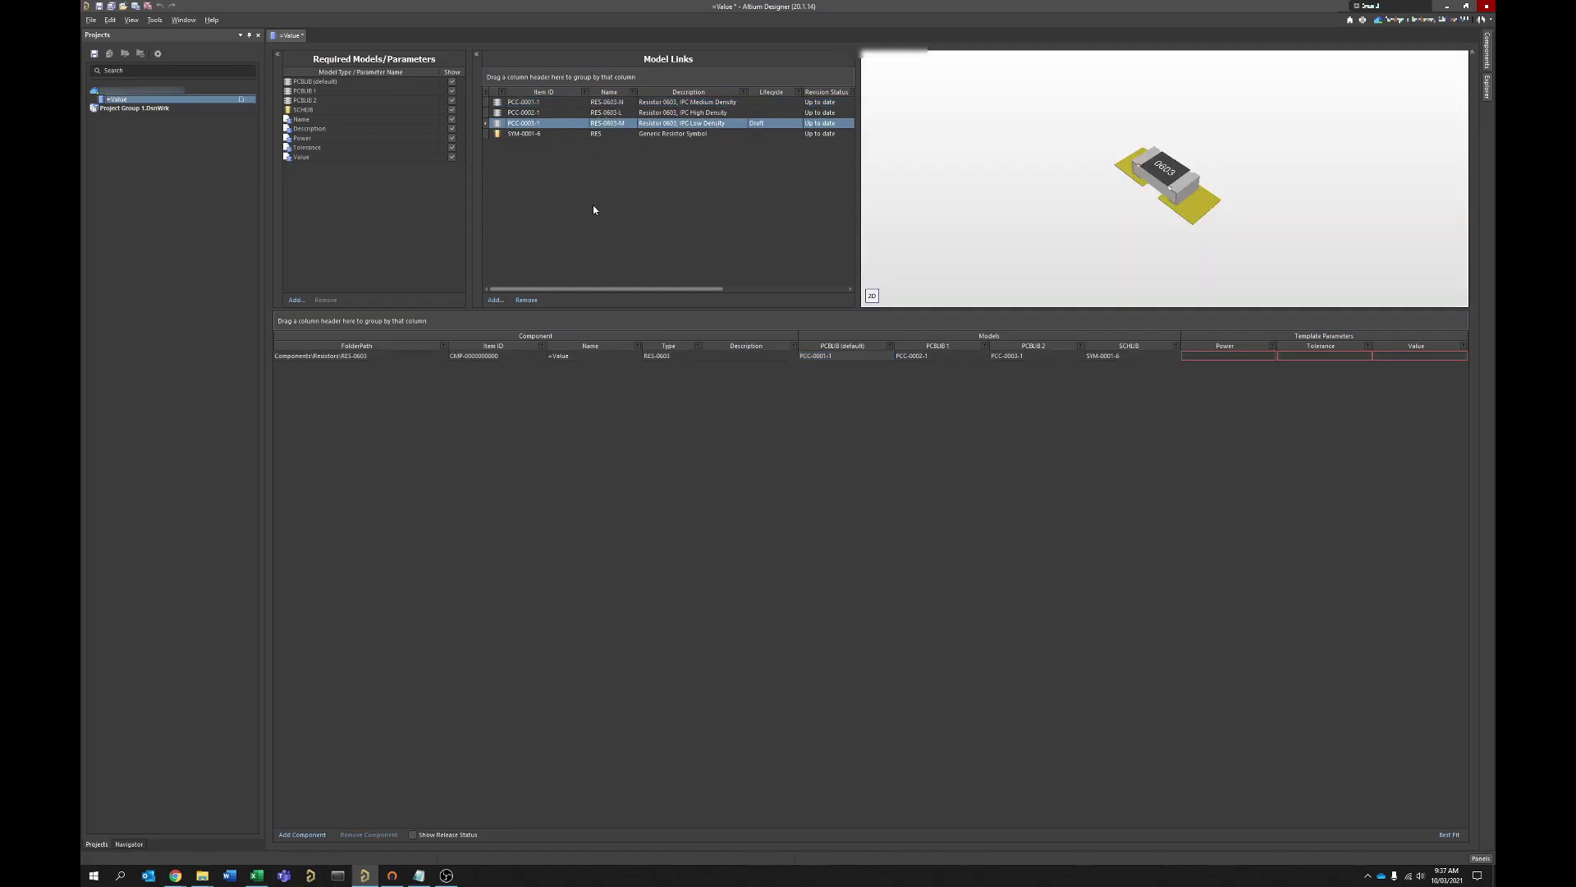
pyautogui.click(328, 355)
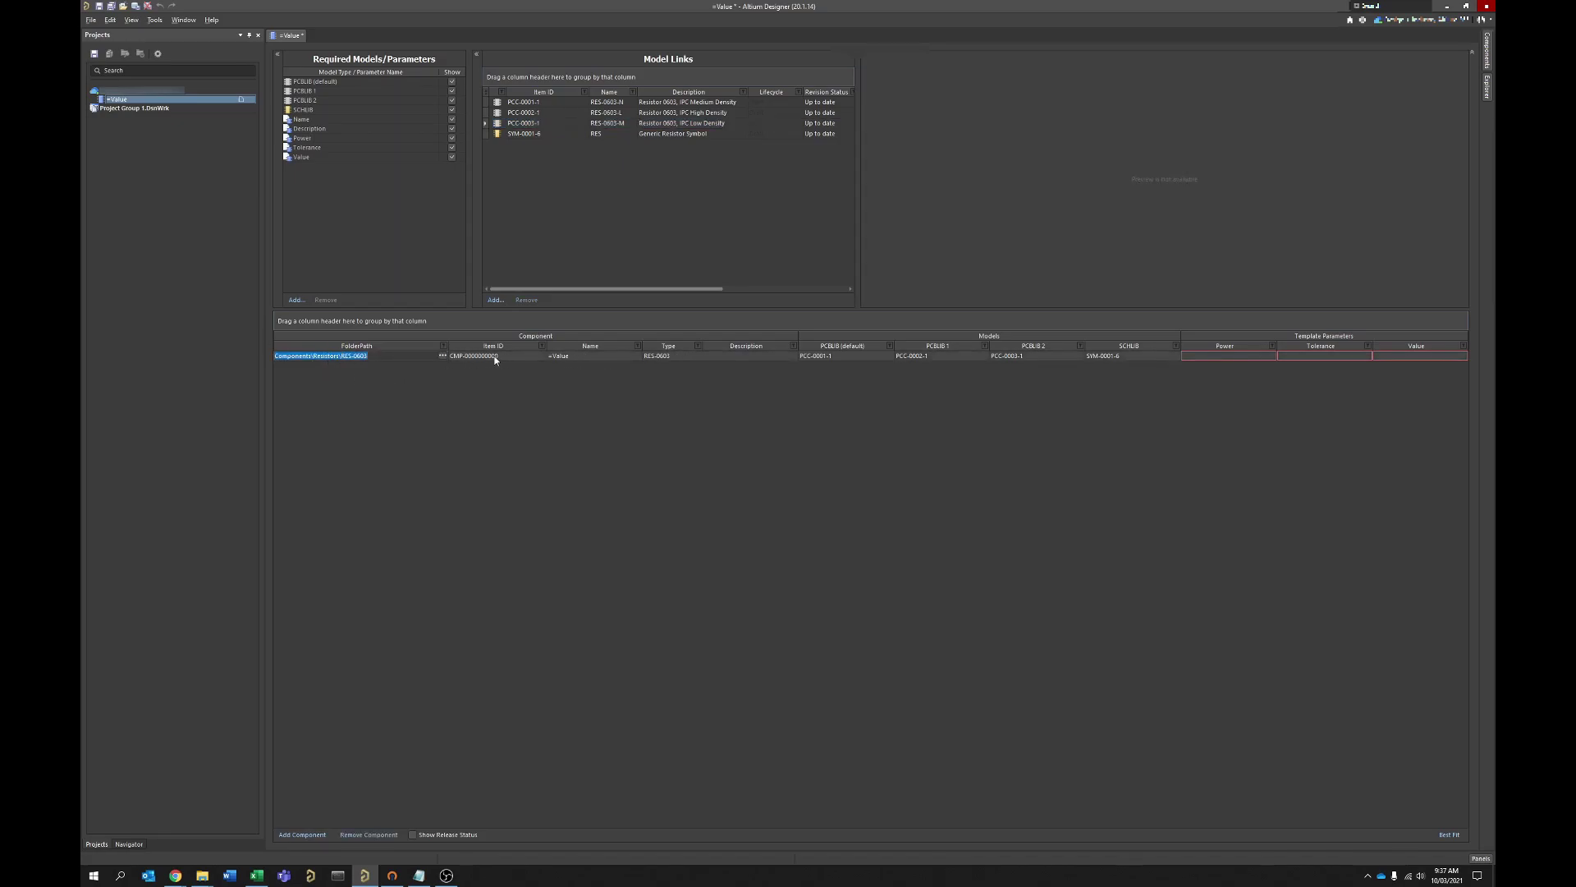
pyautogui.click(420, 395)
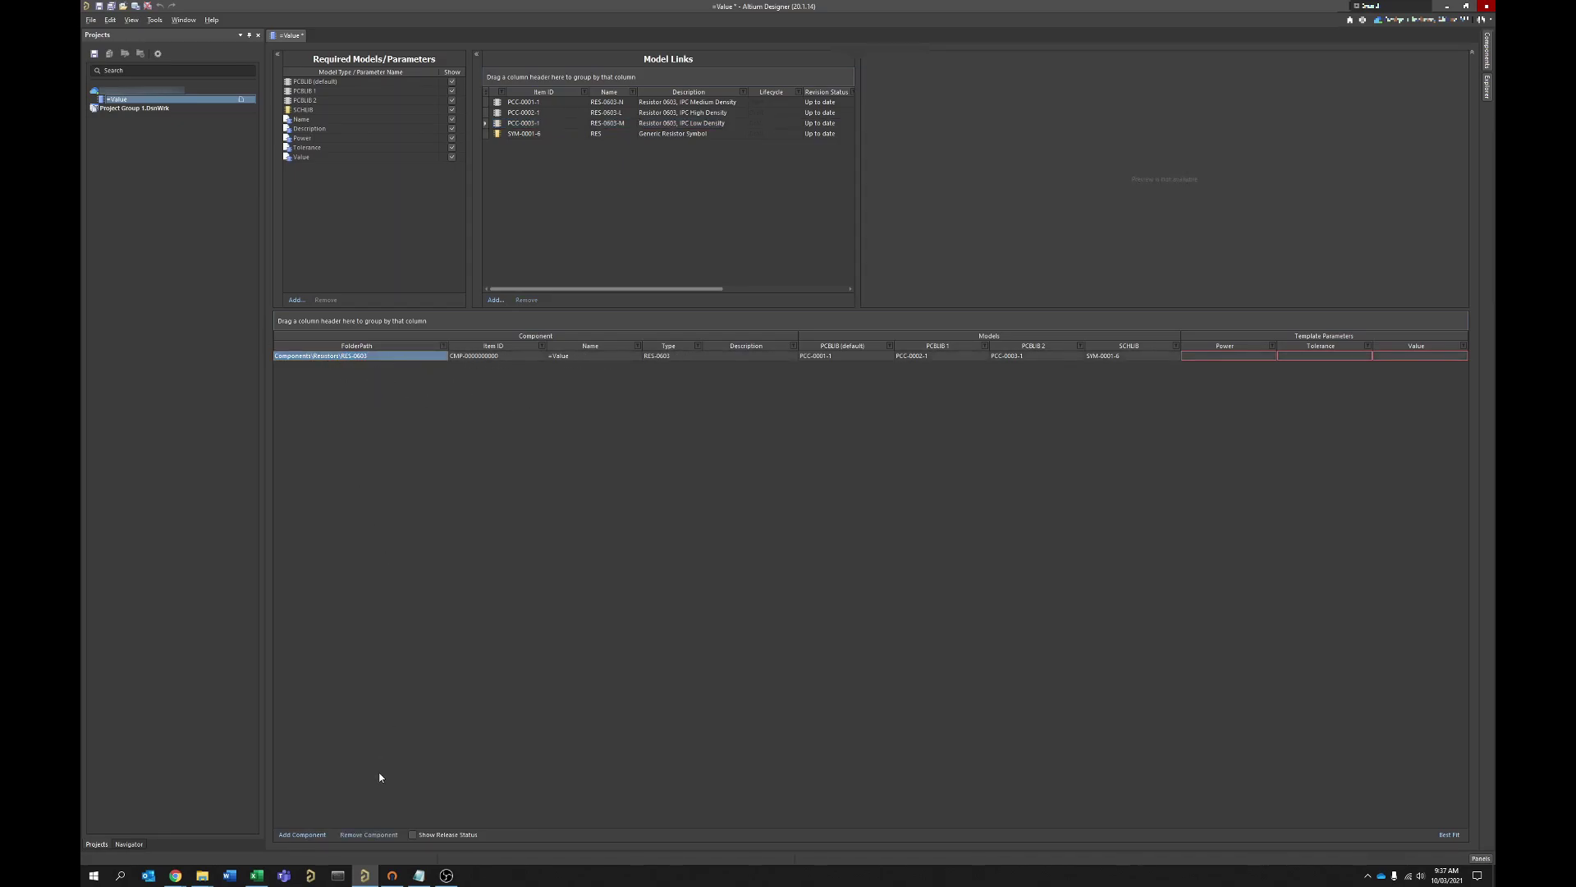
# Check the ten supplier part numbers in Excel, then return to the component editor.
pyautogui.click(256, 875)
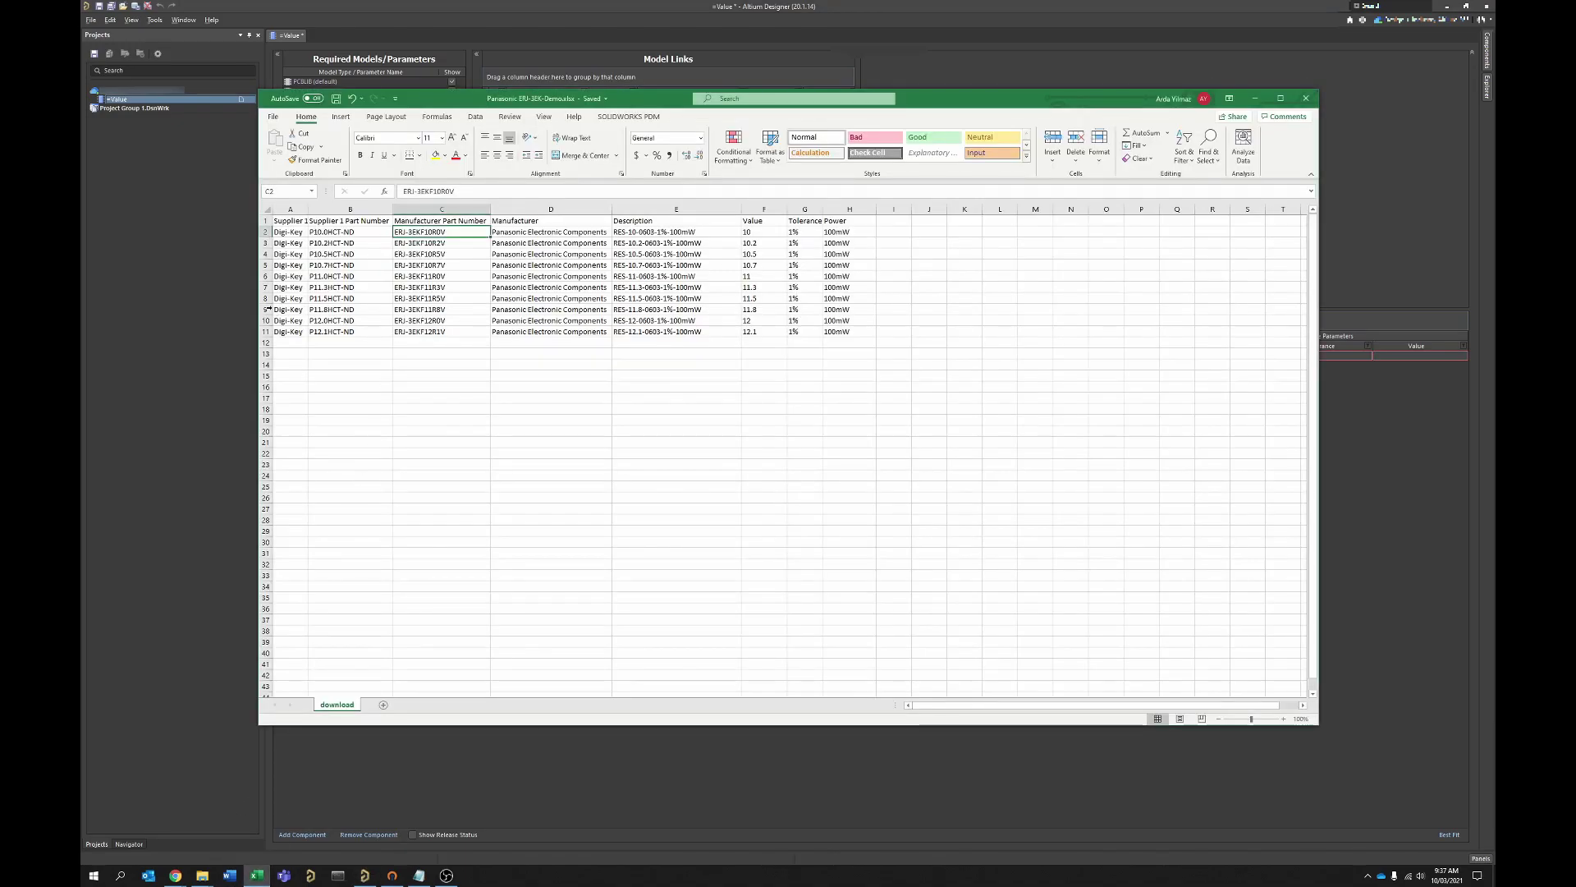
pyautogui.moveTo(324, 232); pyautogui.dragTo(397, 341)
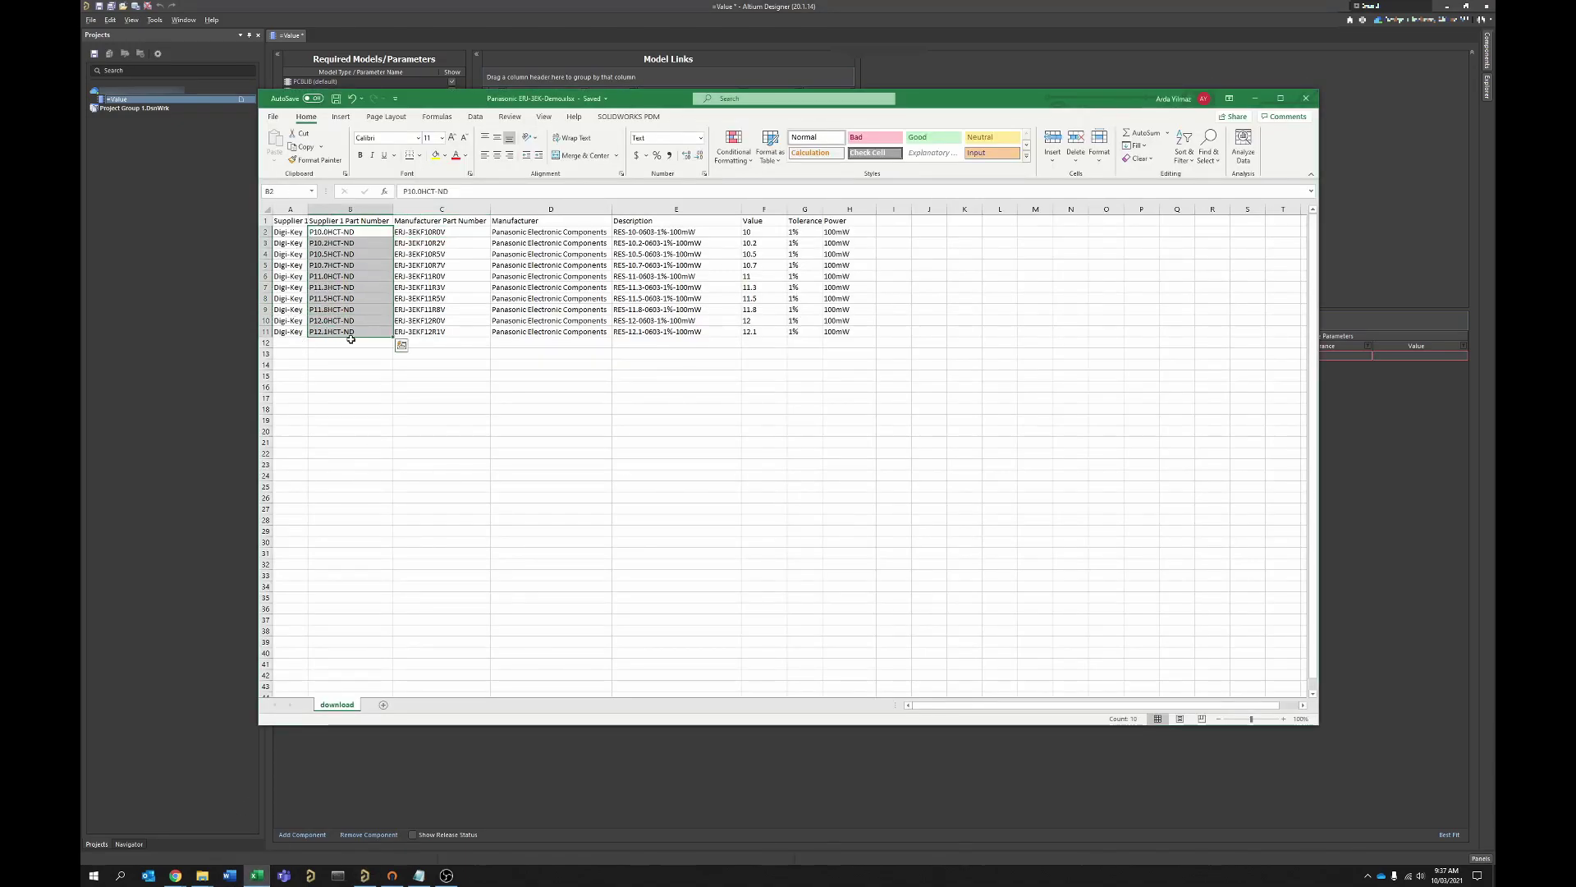
pyautogui.click(416, 375)
pyautogui.click(193, 557)
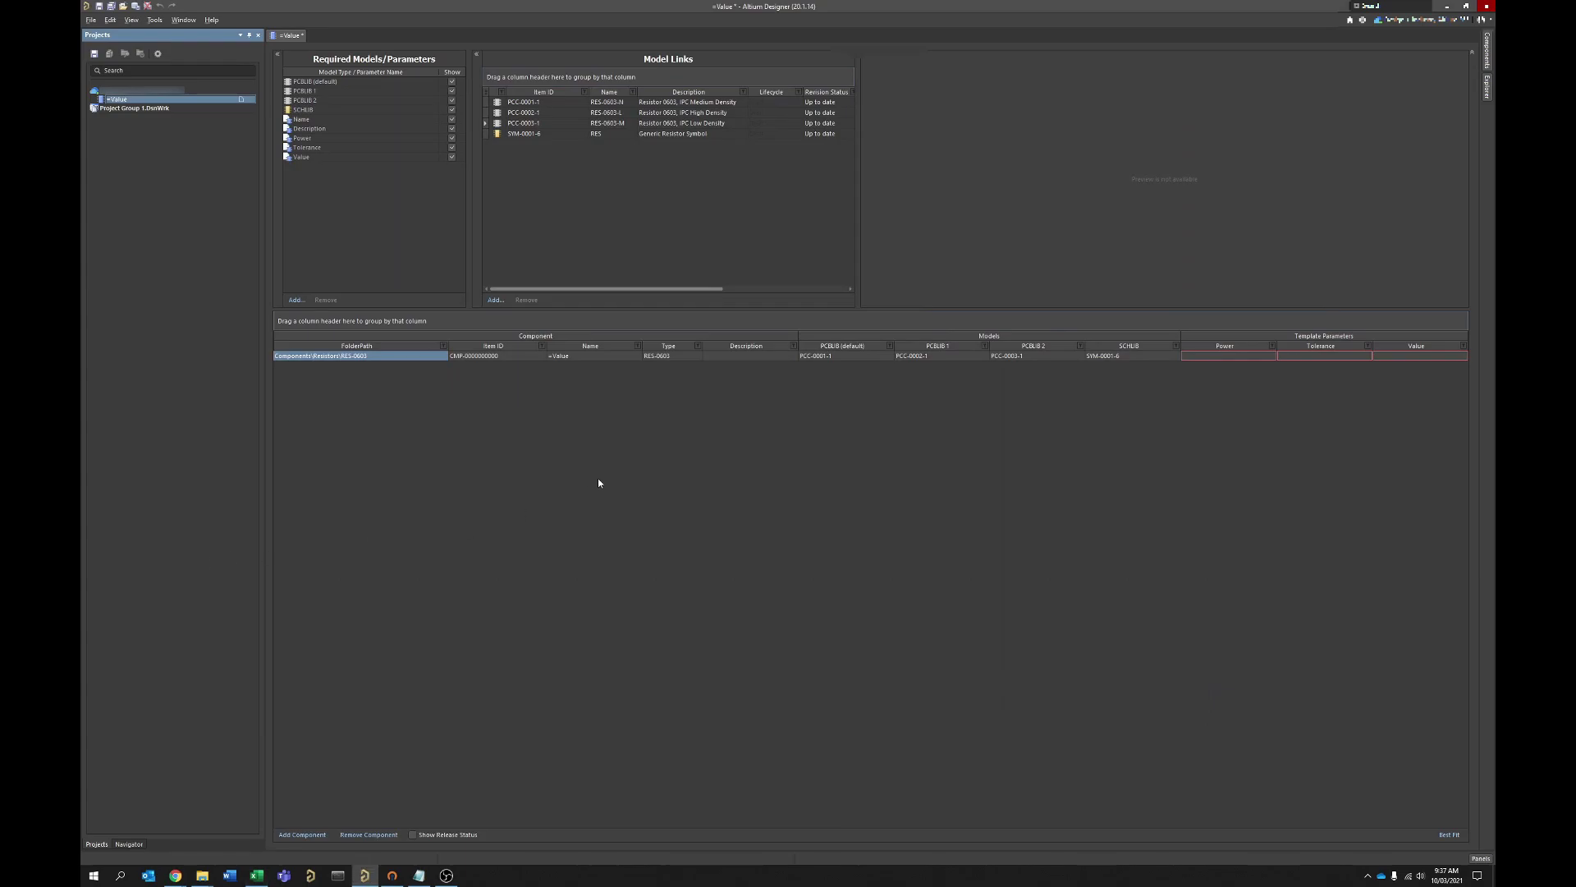
# Add 9 more components via Operations > Add Components, giving ten =Value RES-0603 rows.
pyautogui.rightClick(355, 373)
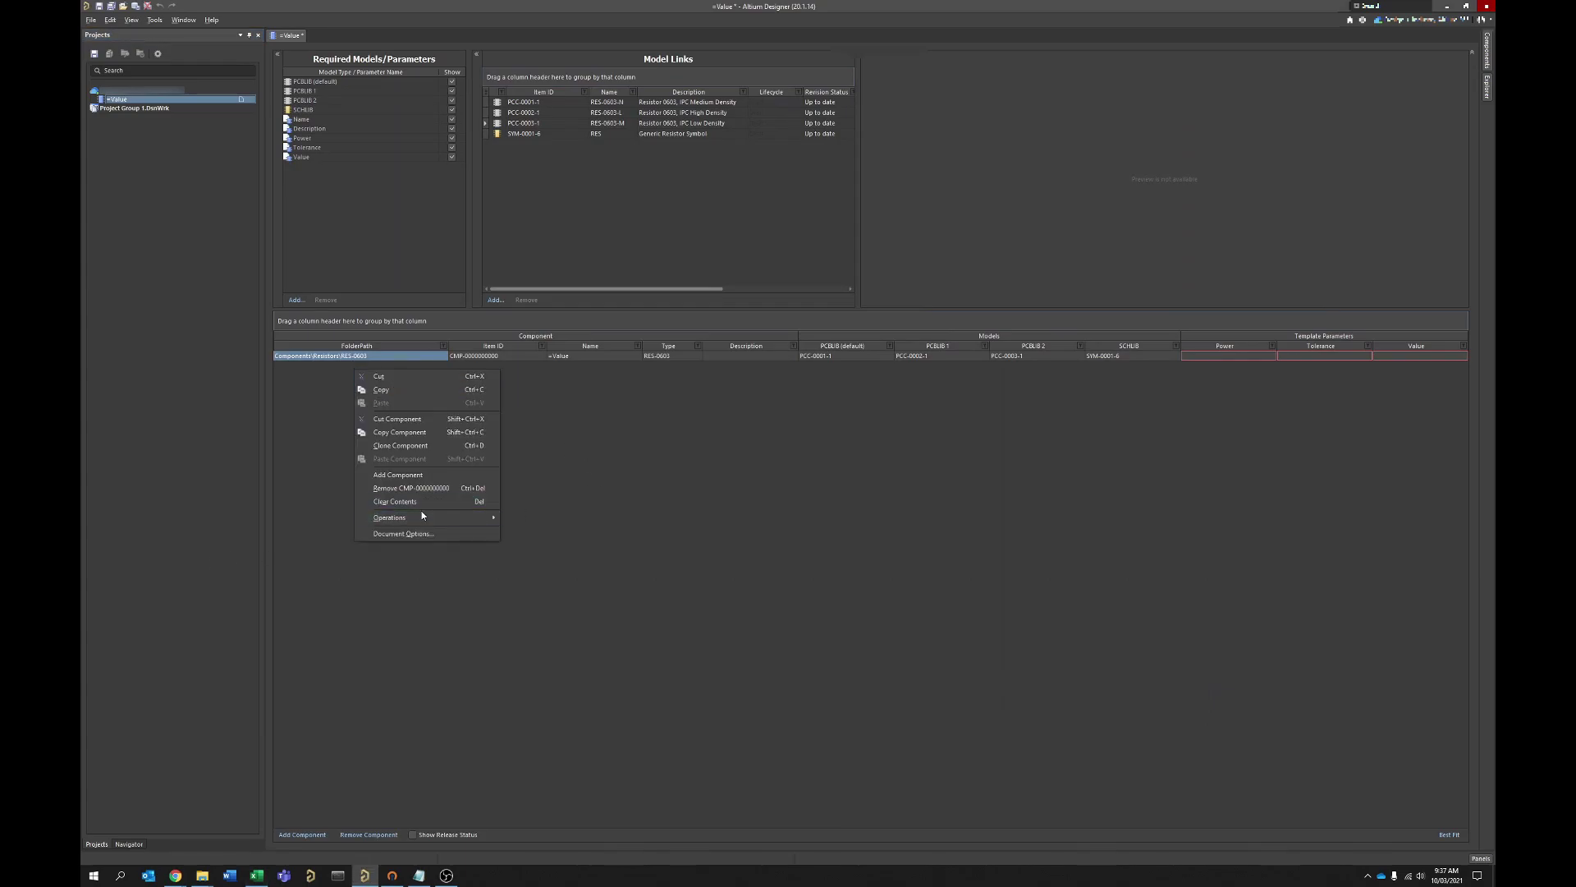
pyautogui.moveTo(403, 519)
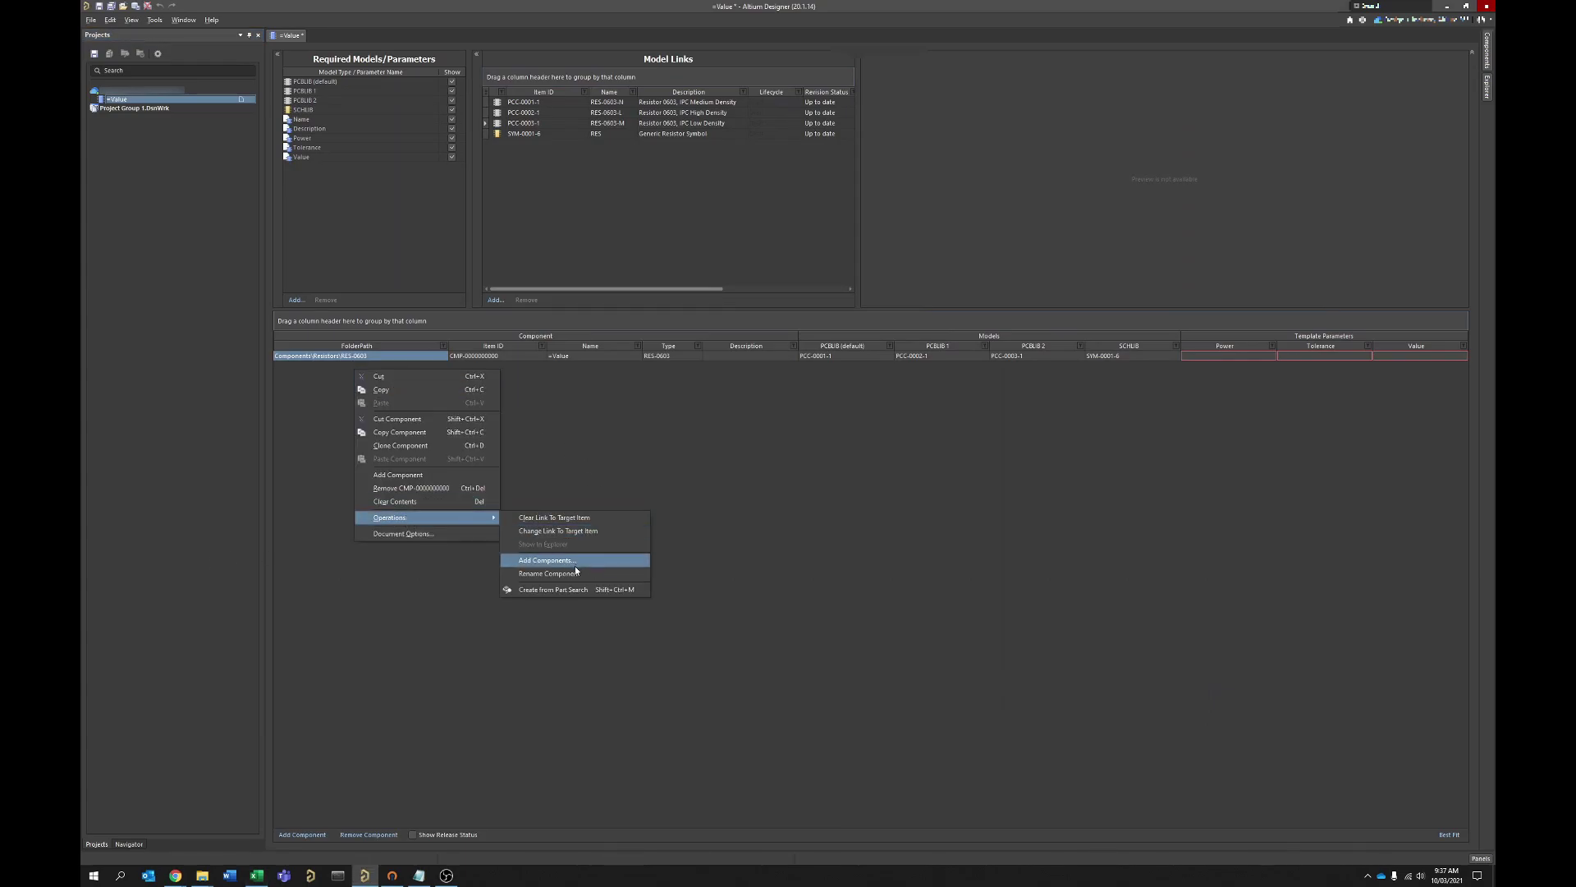
pyautogui.click(547, 561)
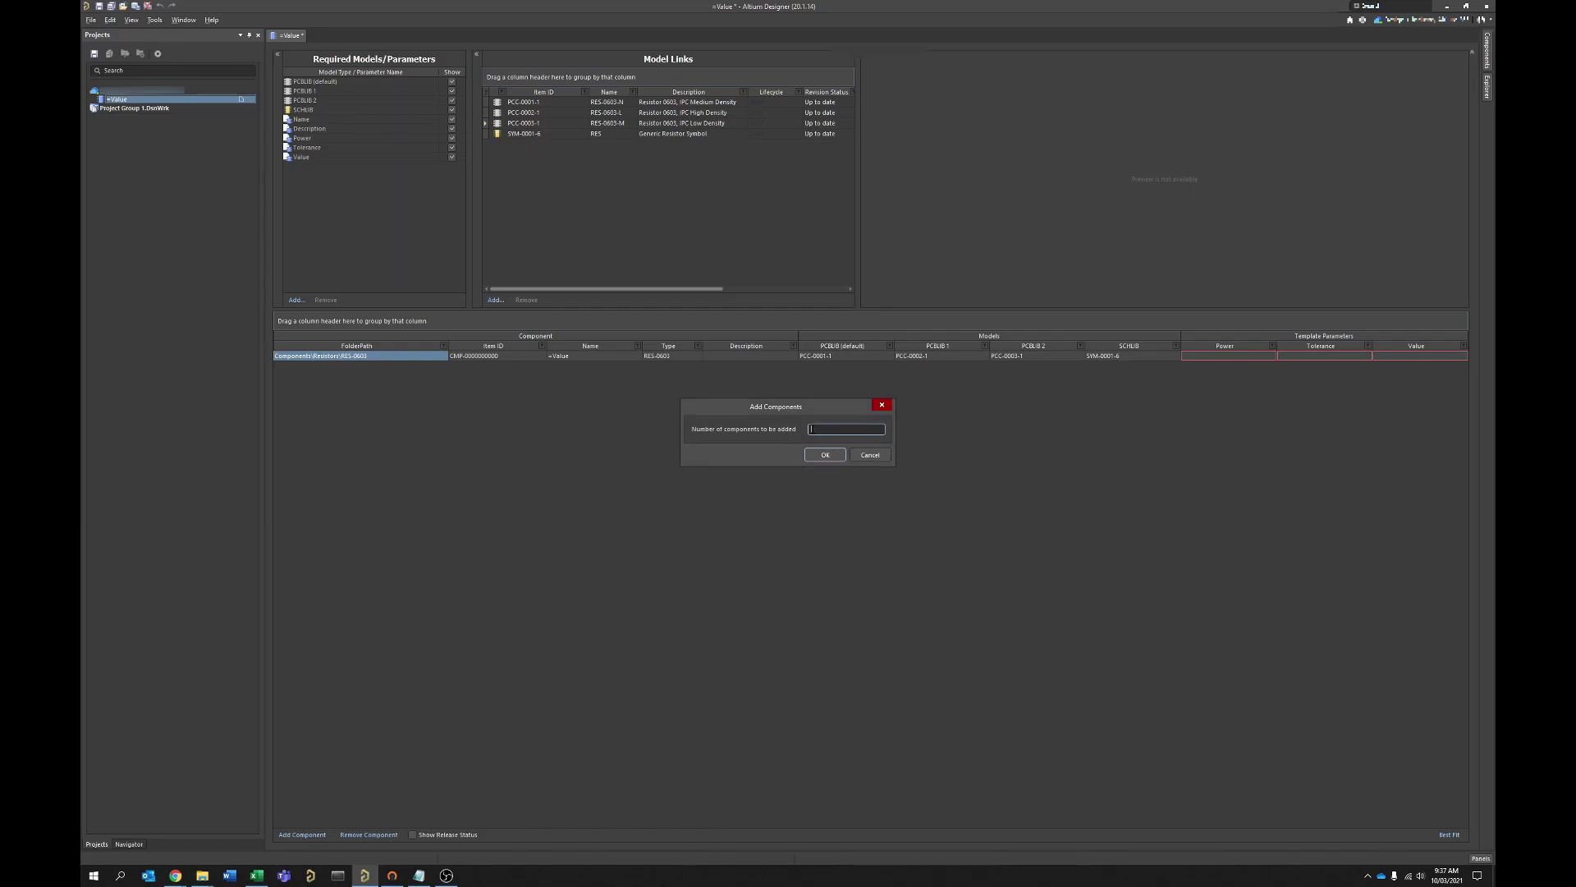
pyautogui.write('9')
pyautogui.click(817, 456)
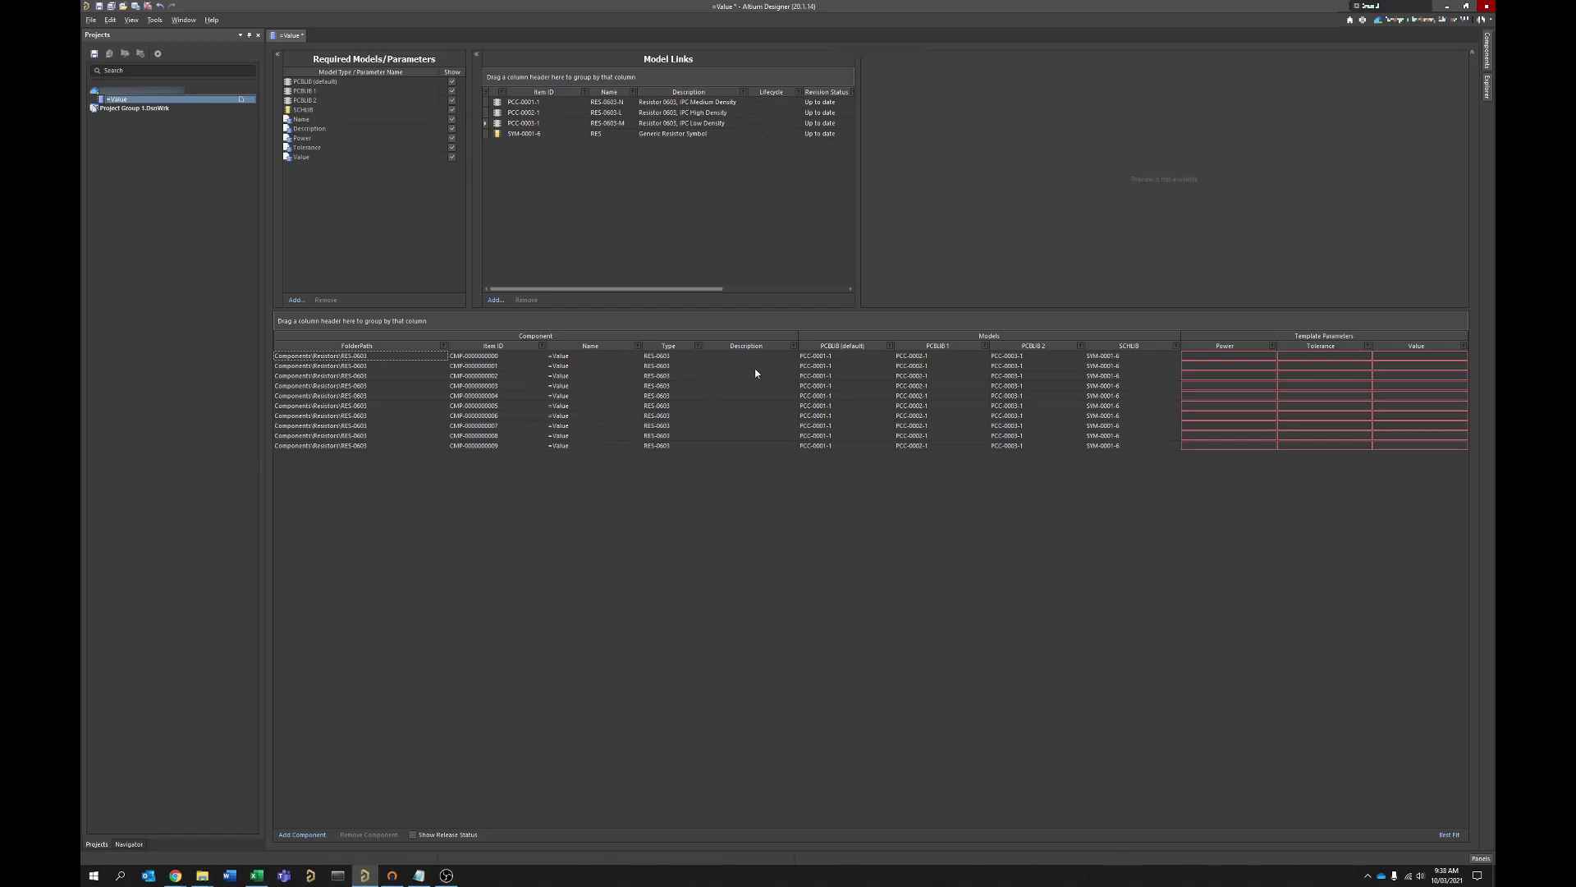
# Copy Excel descriptions E2:E11 and paste them into the ten components' Description cells.
pyautogui.click(261, 875)
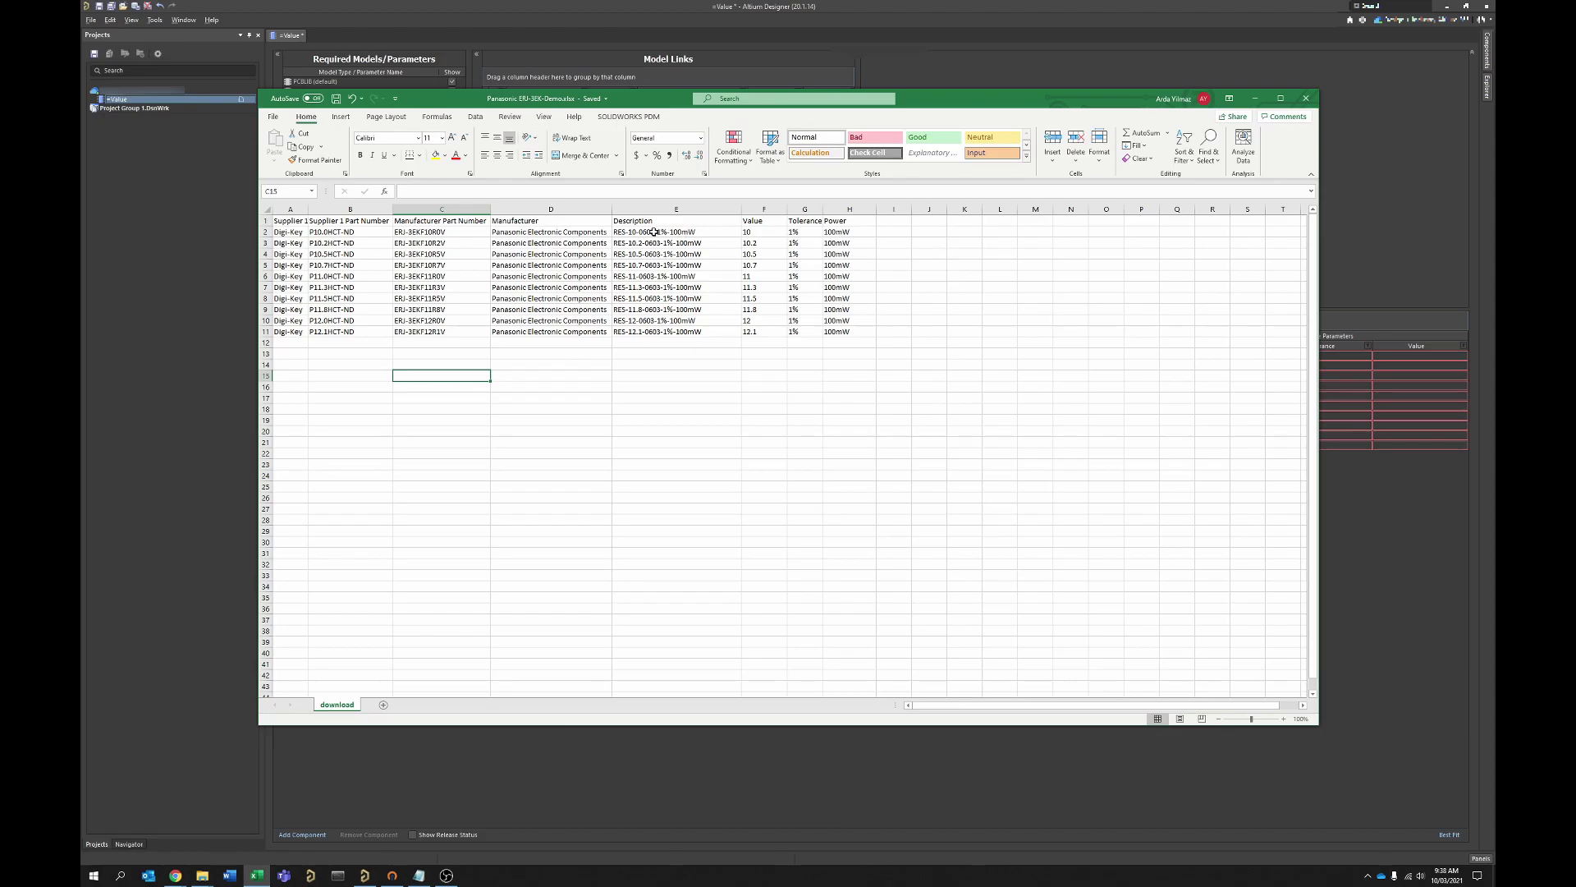
pyautogui.moveTo(654, 232); pyautogui.dragTo(669, 332)
pyautogui.hotkey('ctrl', 'c')
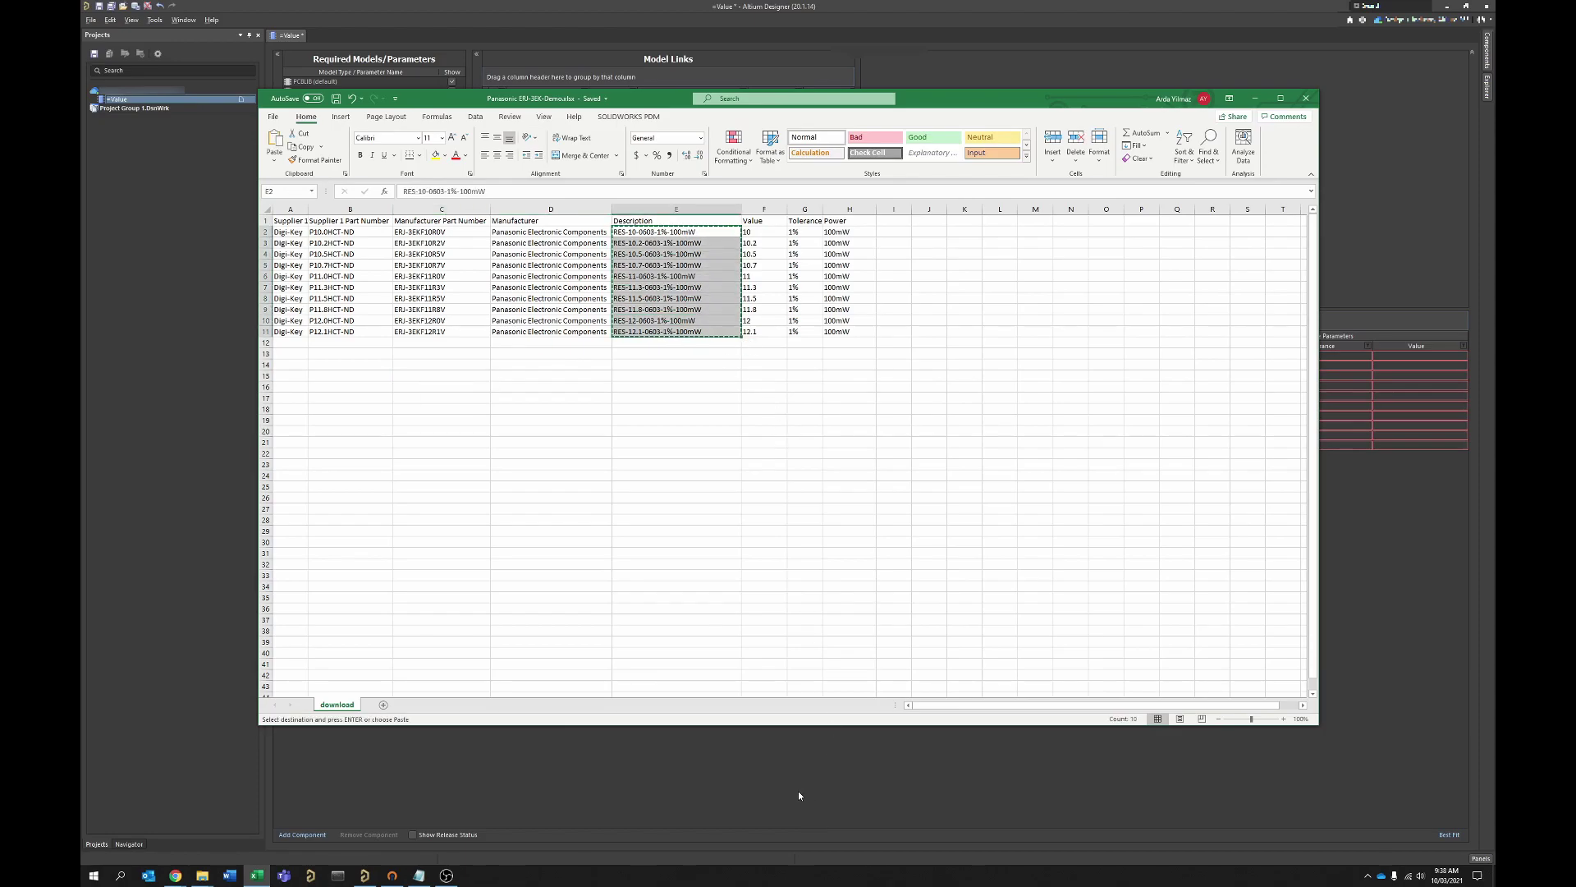
pyautogui.click(799, 791)
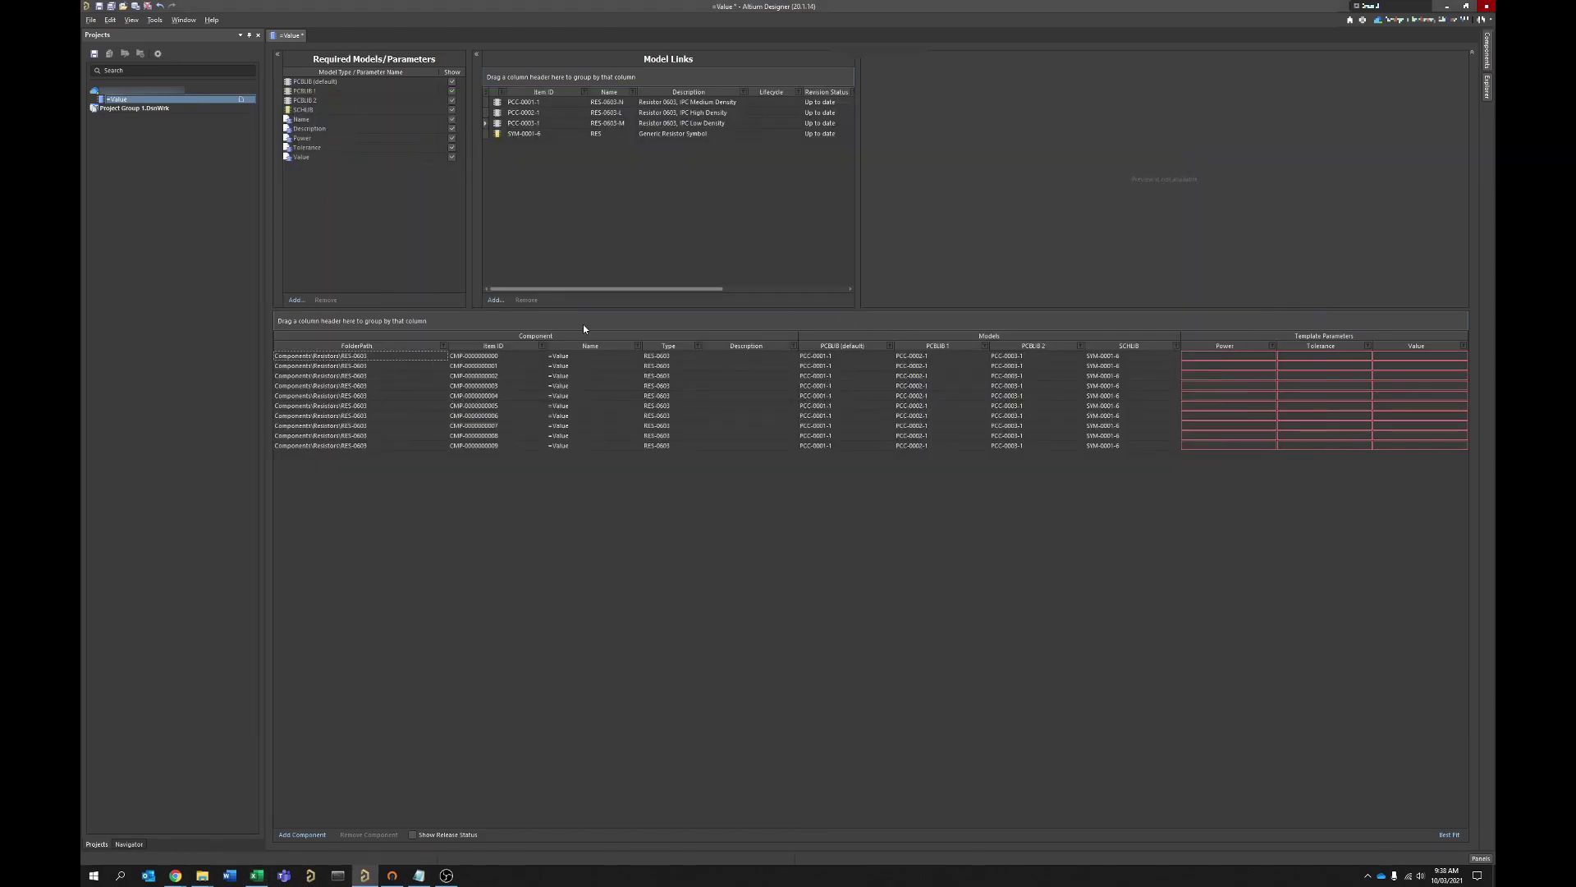
pyautogui.click(256, 875)
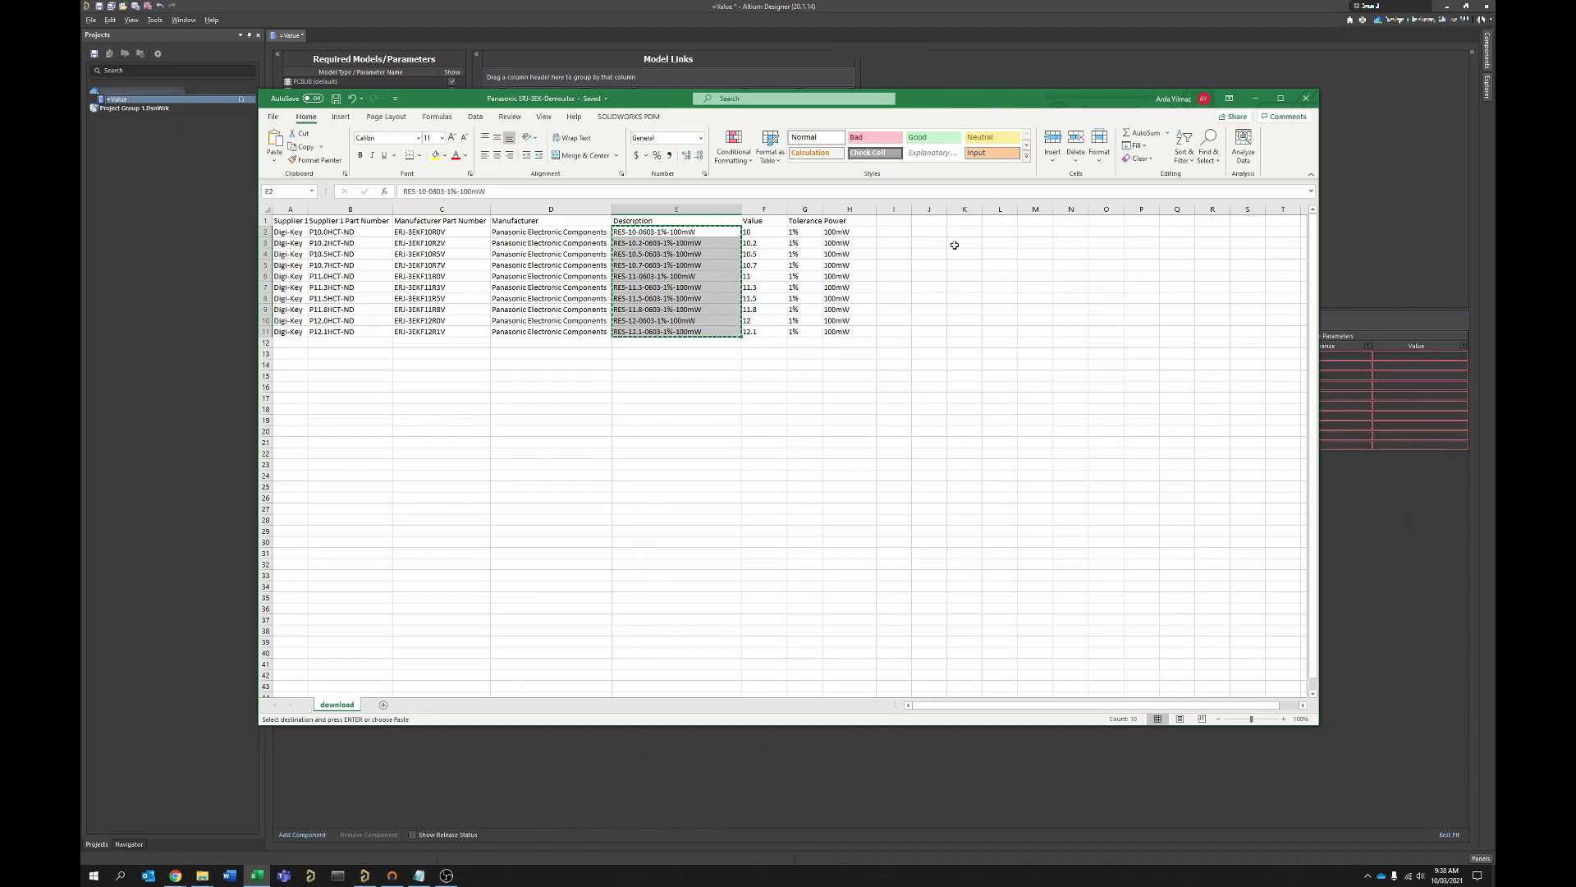
pyautogui.click(1380, 481)
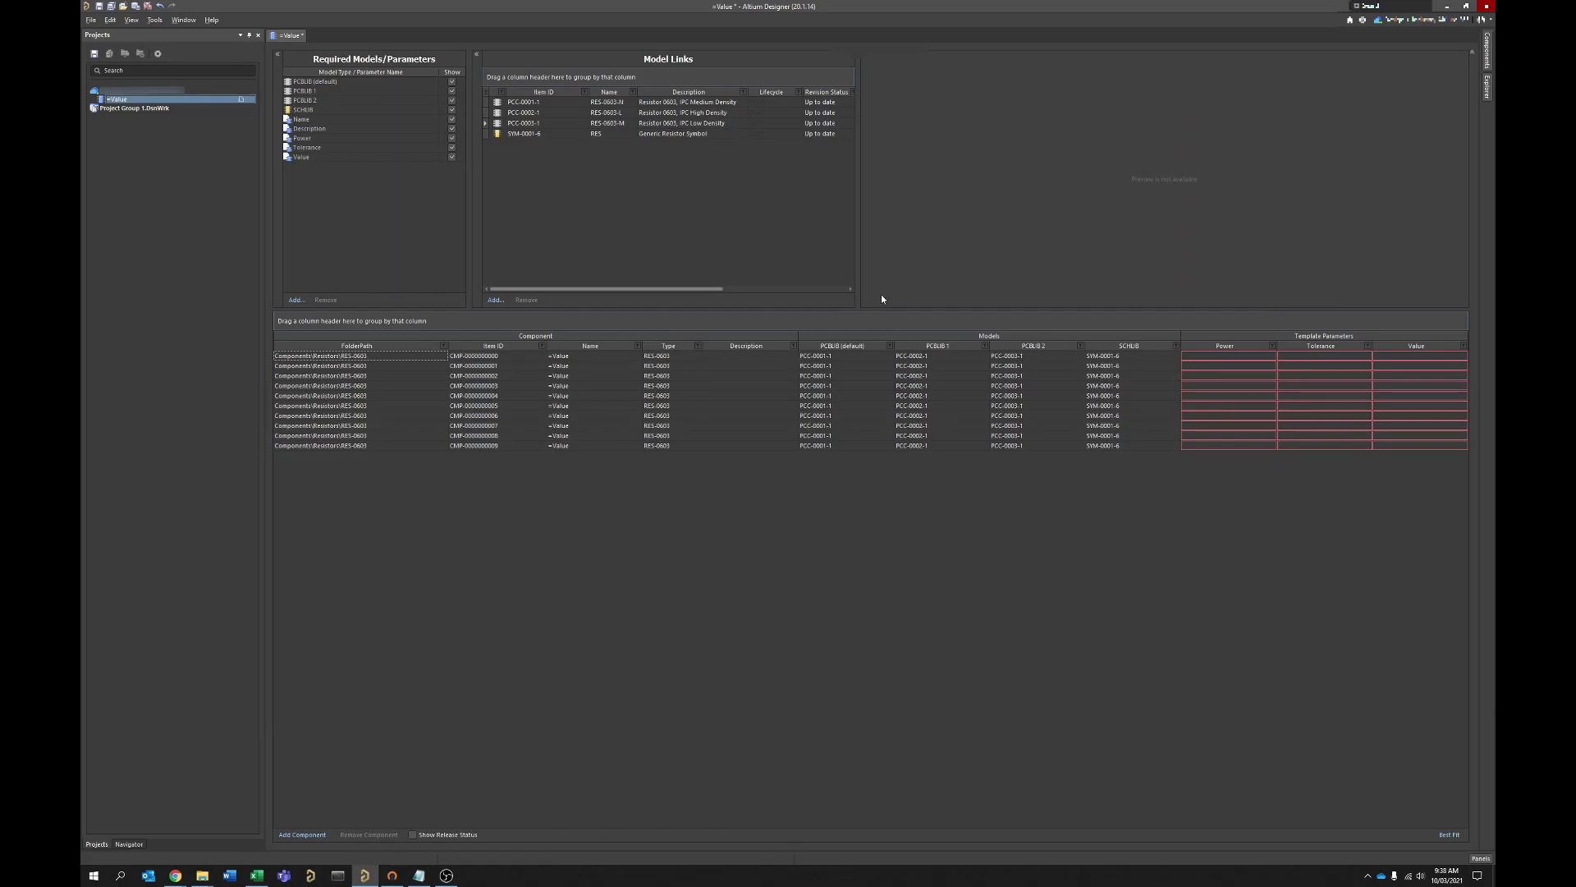
pyautogui.click(736, 358)
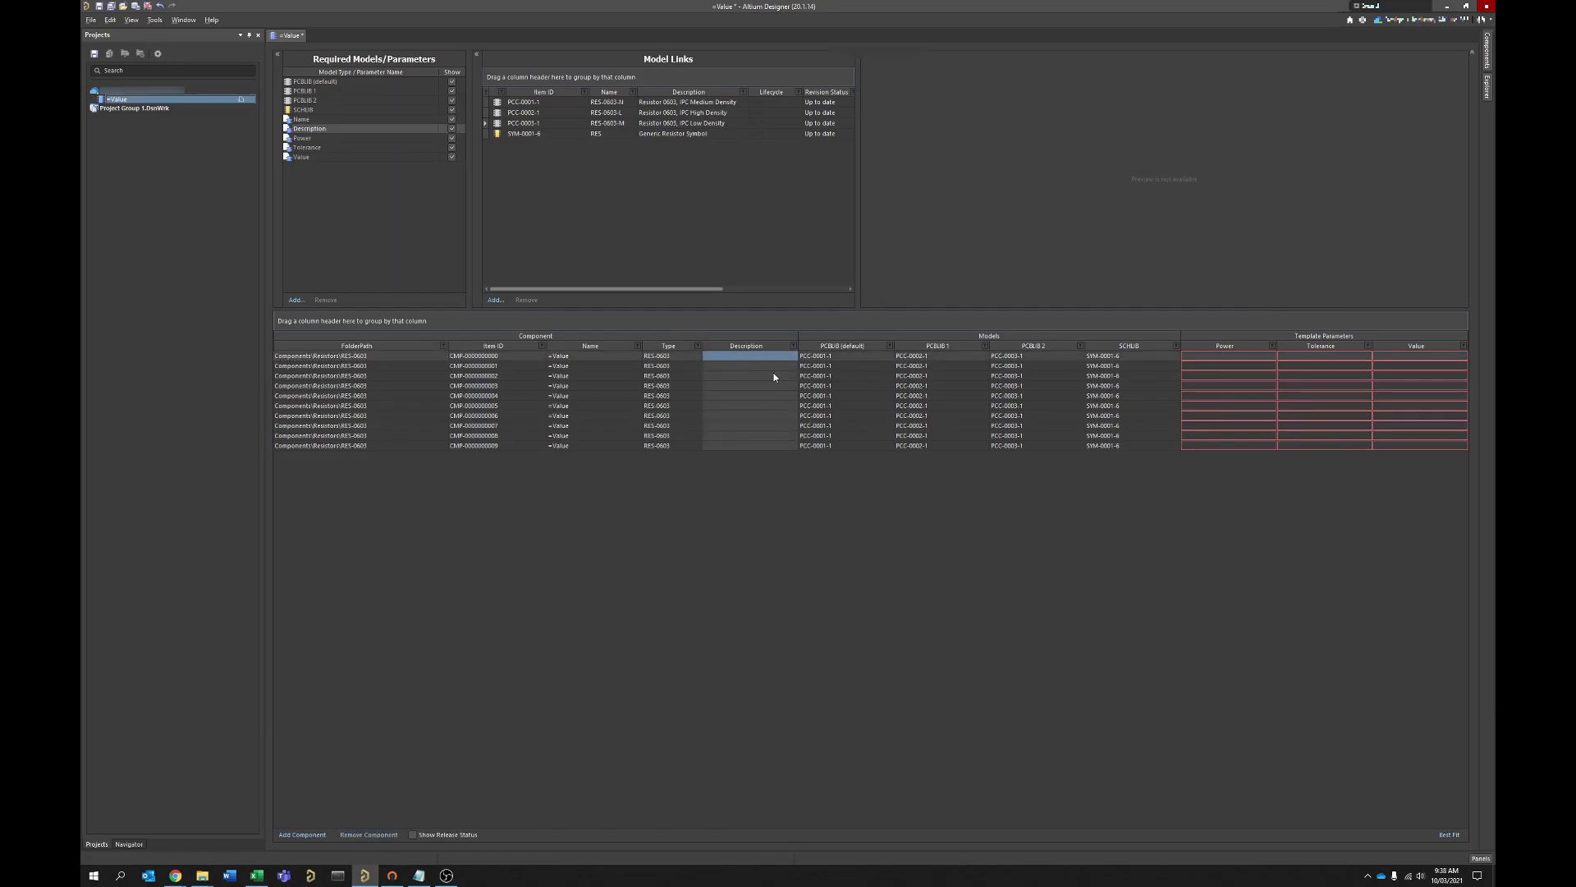
pyautogui.click(256, 876)
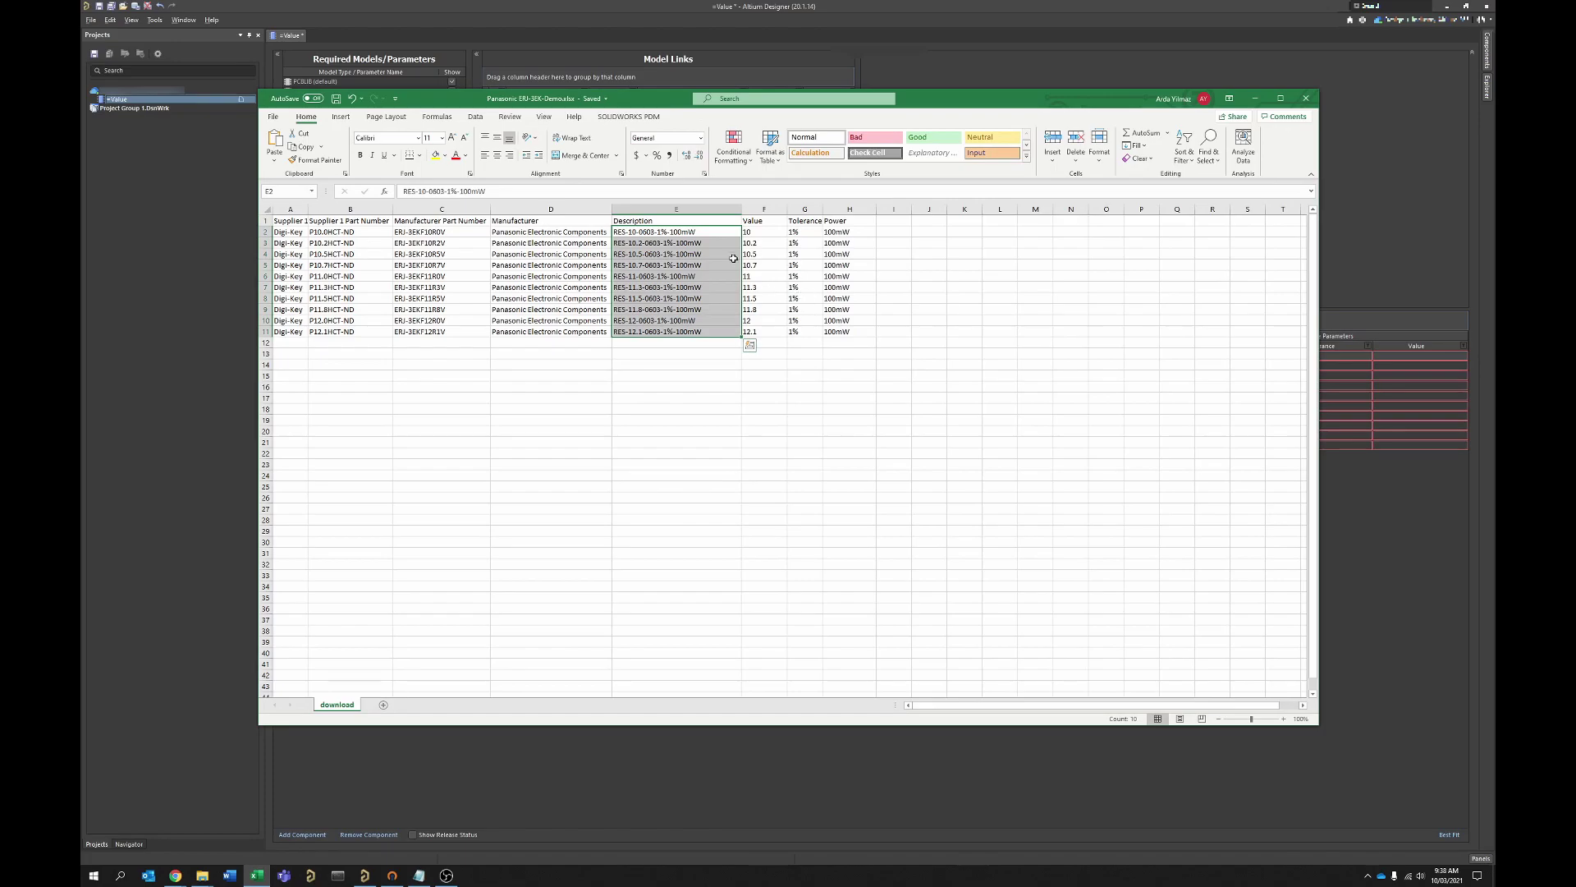
pyautogui.click(904, 764)
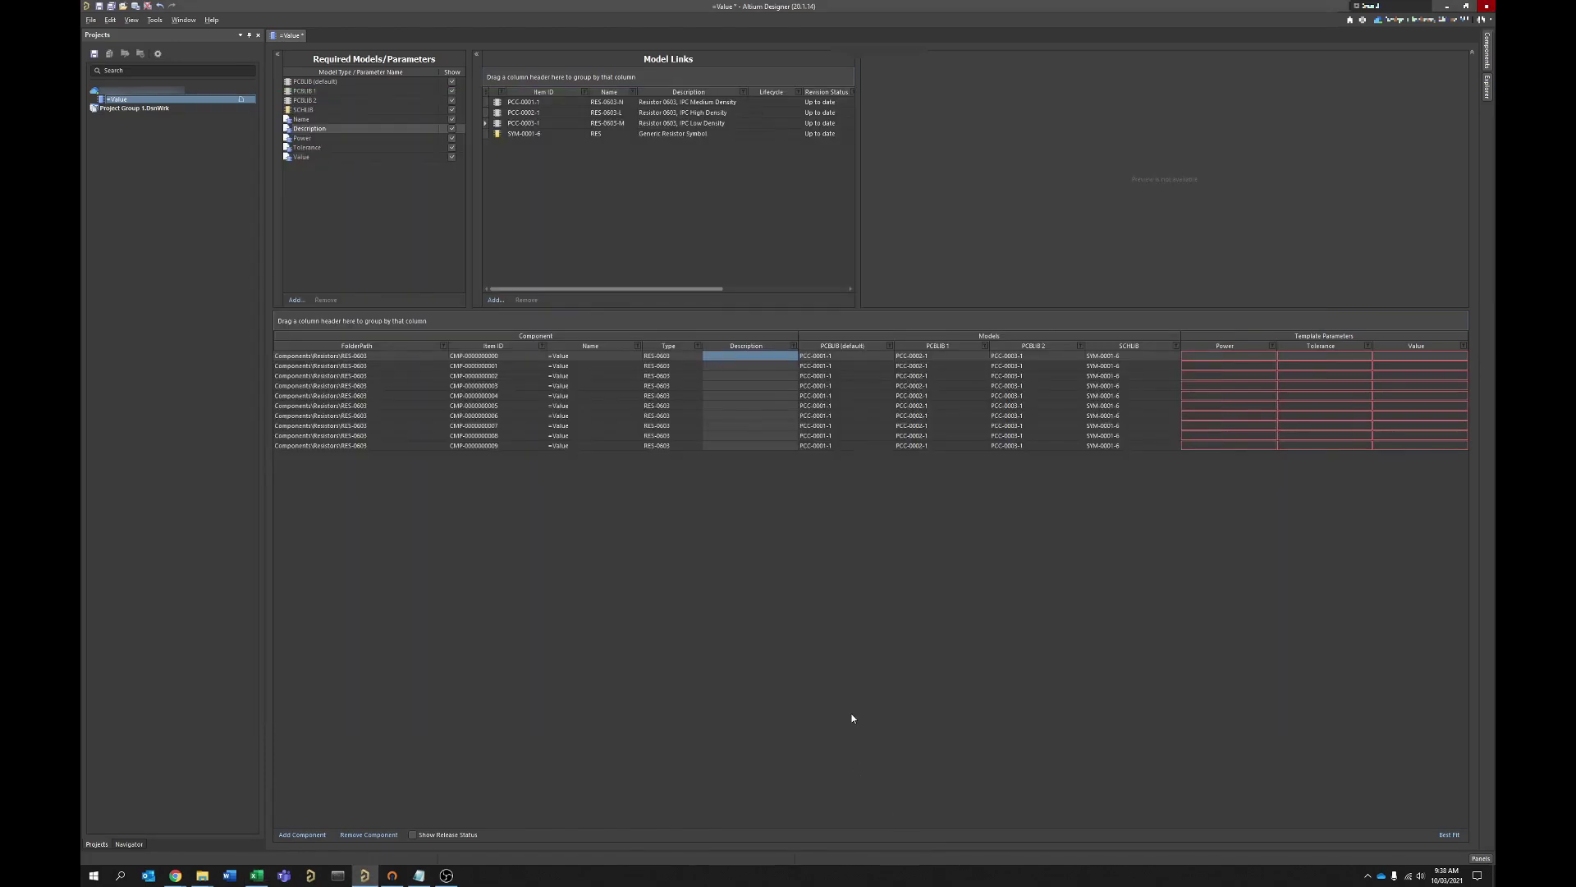
pyautogui.click(741, 356)
pyautogui.press('Escape')
pyautogui.hotkey('ctrl', 'v')
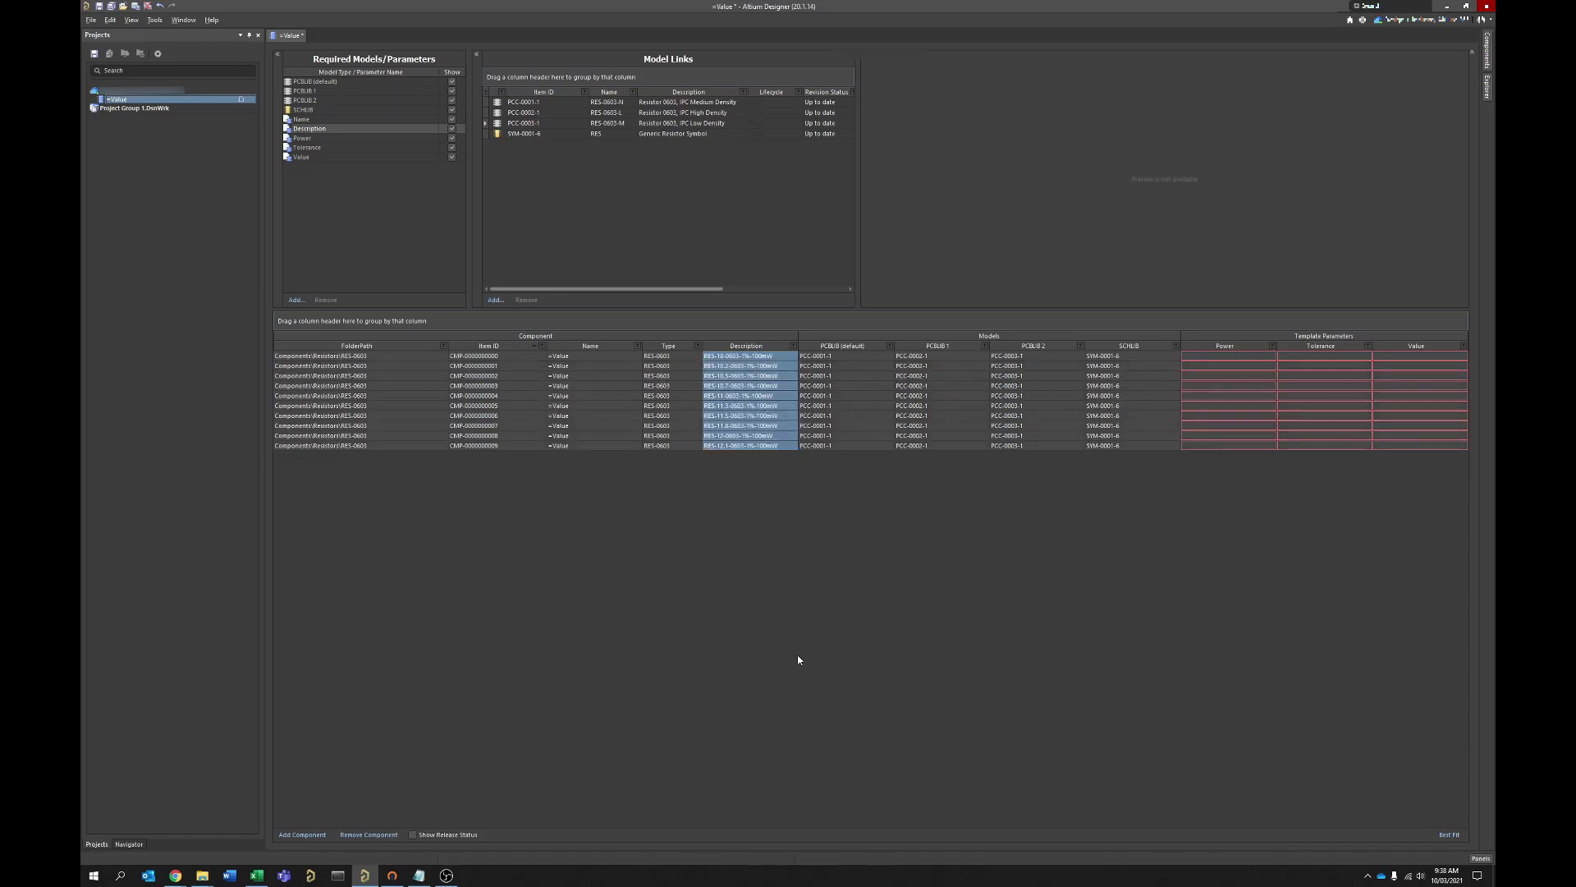
# Copy Power entries H2:H11 from Excel and paste 100mW into the ten Power cells.
pyautogui.click(257, 876)
pyautogui.moveTo(837, 231); pyautogui.dragTo(845, 332)
pyautogui.hotkey('ctrl', 'c')
pyautogui.click(1381, 502)
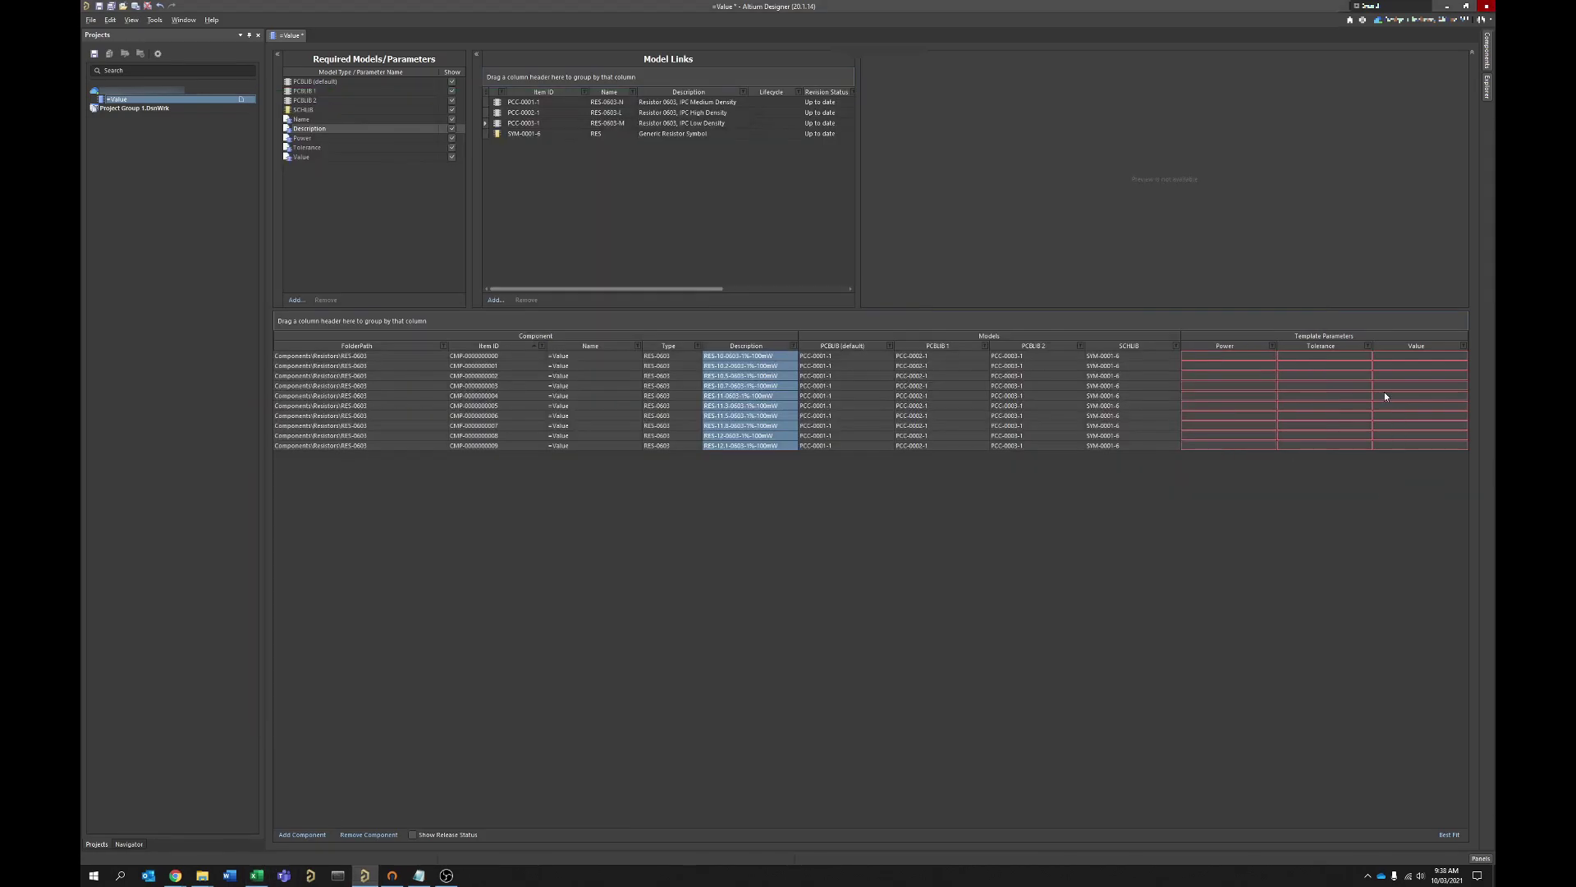
pyautogui.click(1230, 357)
pyautogui.hotkey('ctrl', 'v')
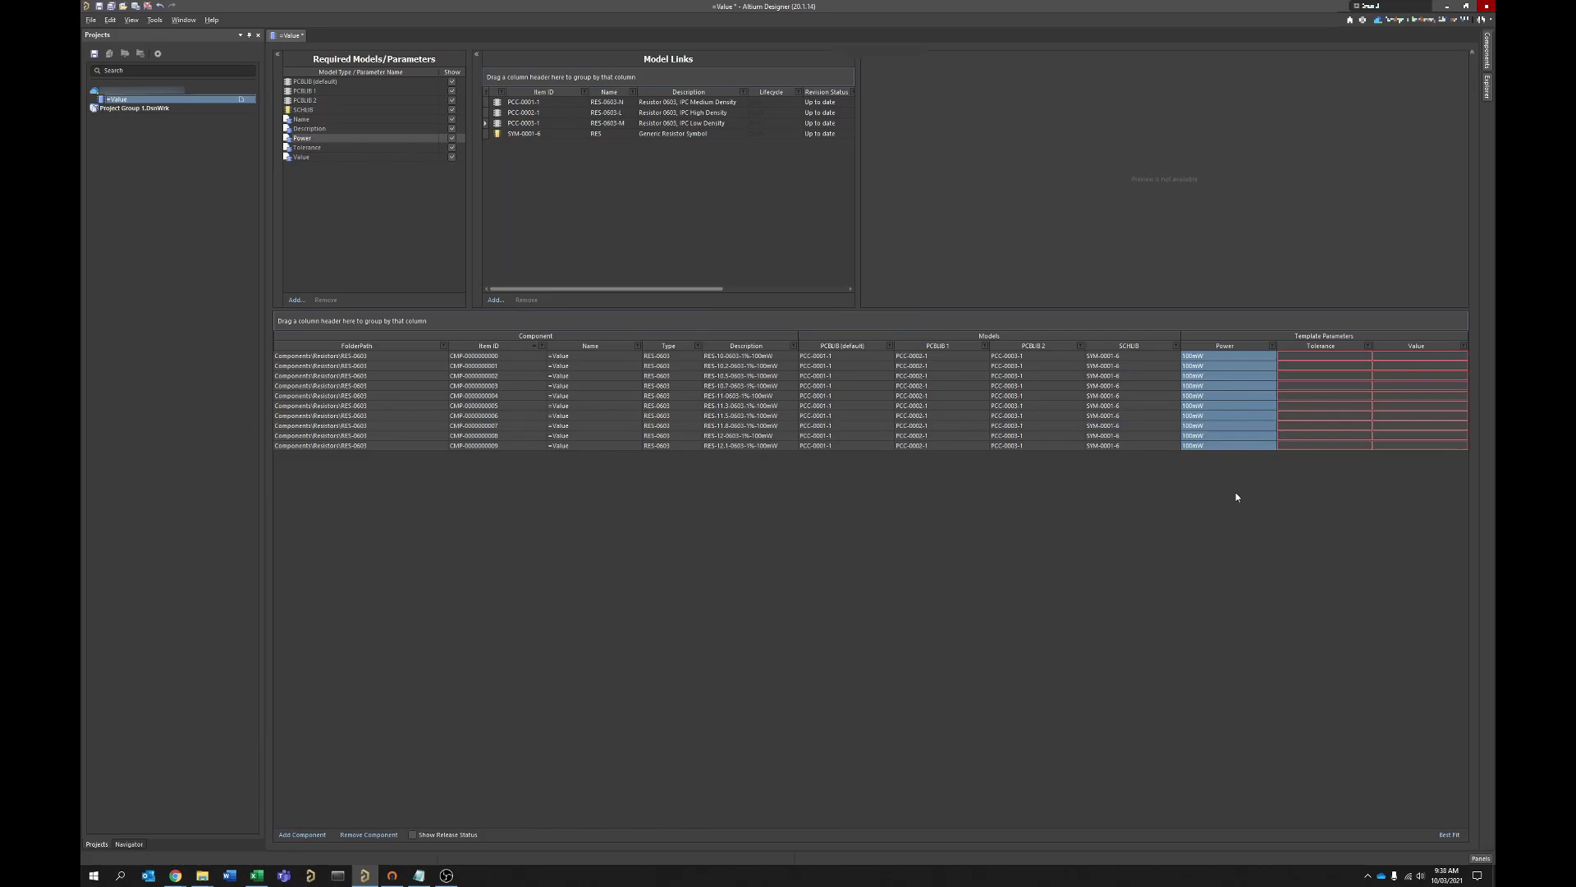
# Copy Tolerance entries G2:G11 and paste 1% into the ten Tolerance cells.
pyautogui.click(257, 875)
pyautogui.click(364, 875)
pyautogui.click(257, 875)
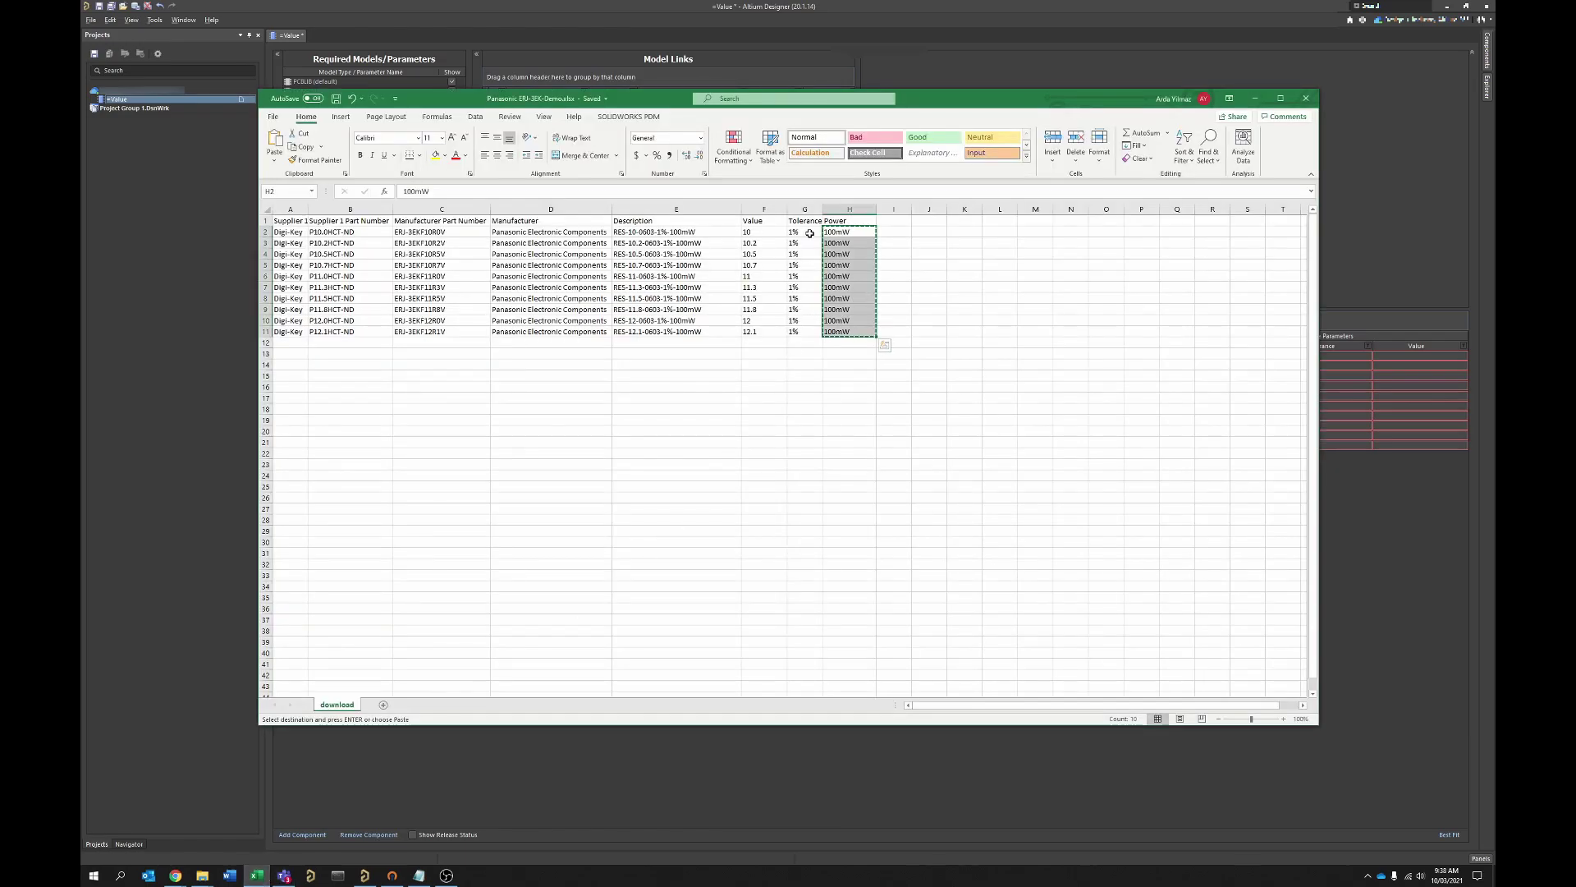
pyautogui.moveTo(804, 233); pyautogui.dragTo(804, 332)
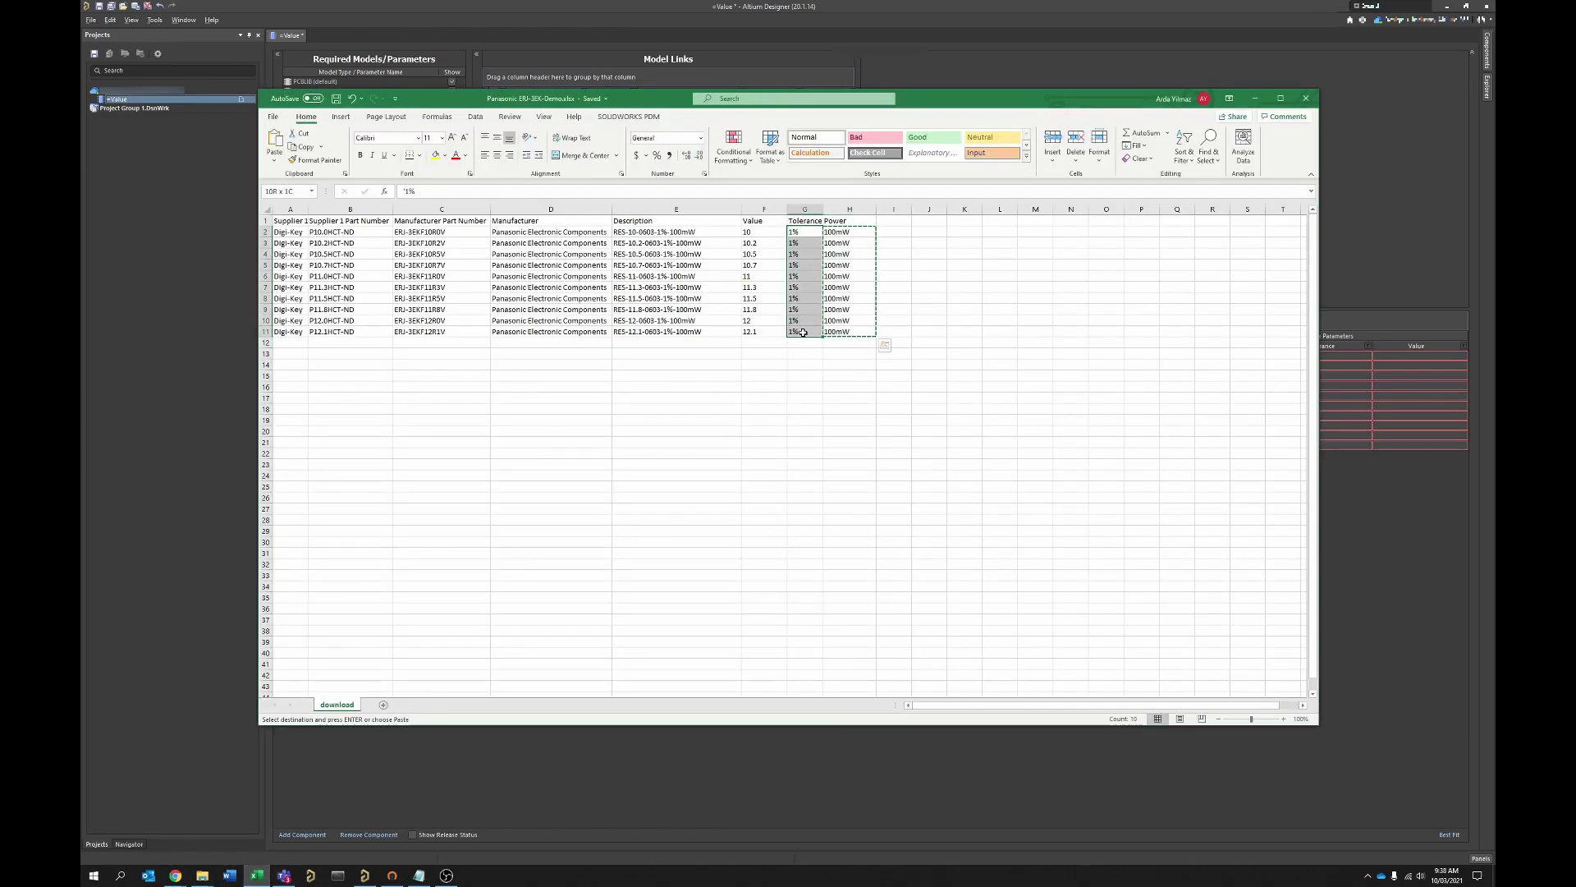
pyautogui.hotkey('ctrl', 'c')
pyautogui.hotkey('alt', 'Tab')
pyautogui.click(1353, 358)
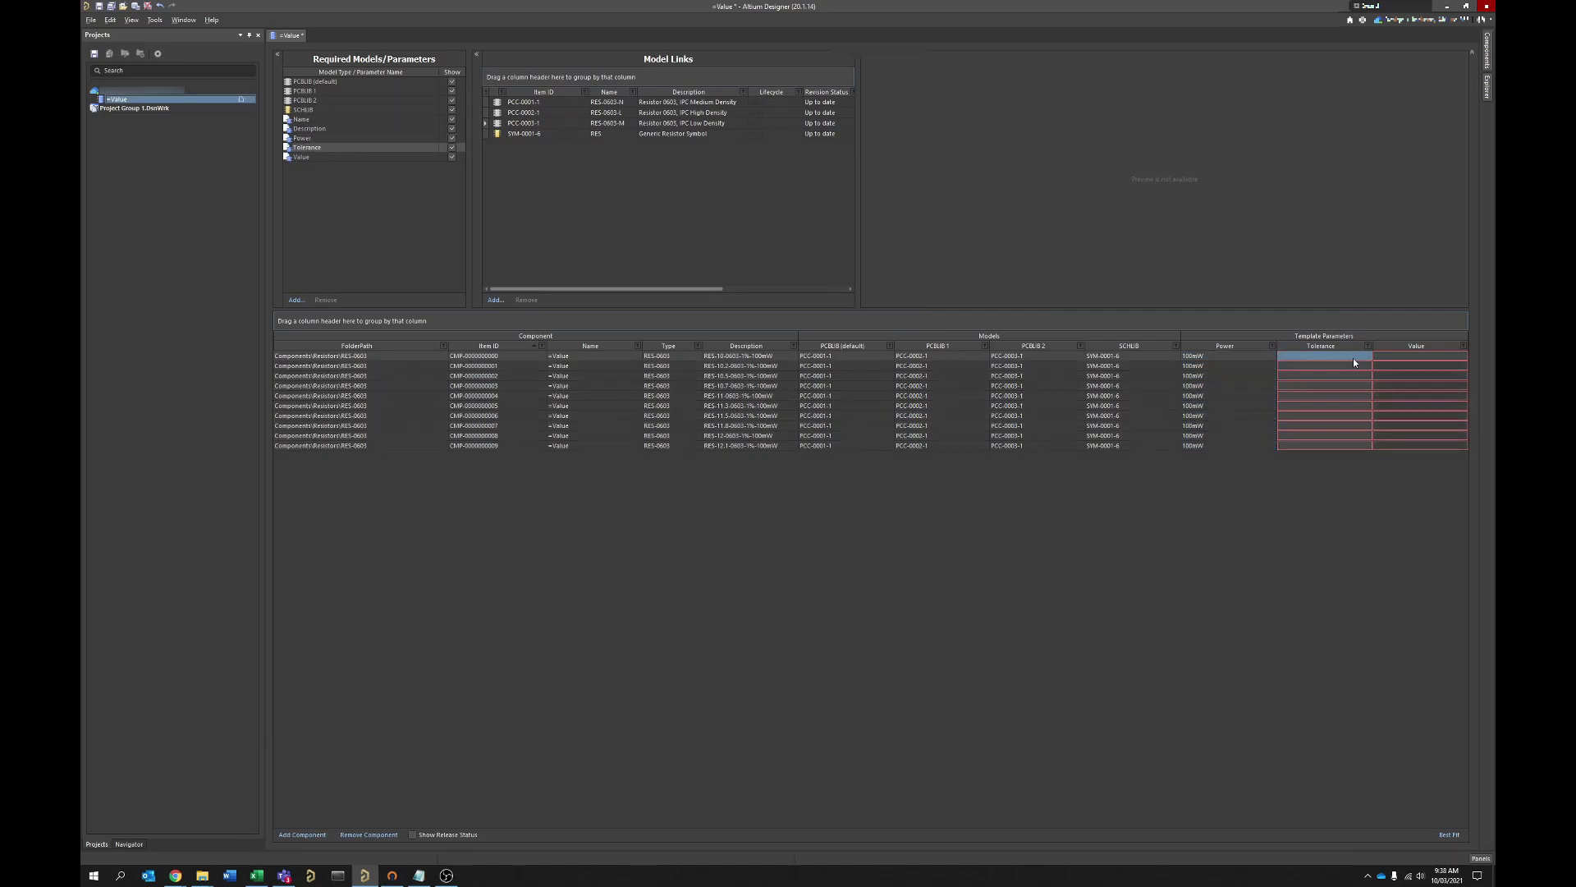
pyautogui.hotkey('ctrl', 'v')
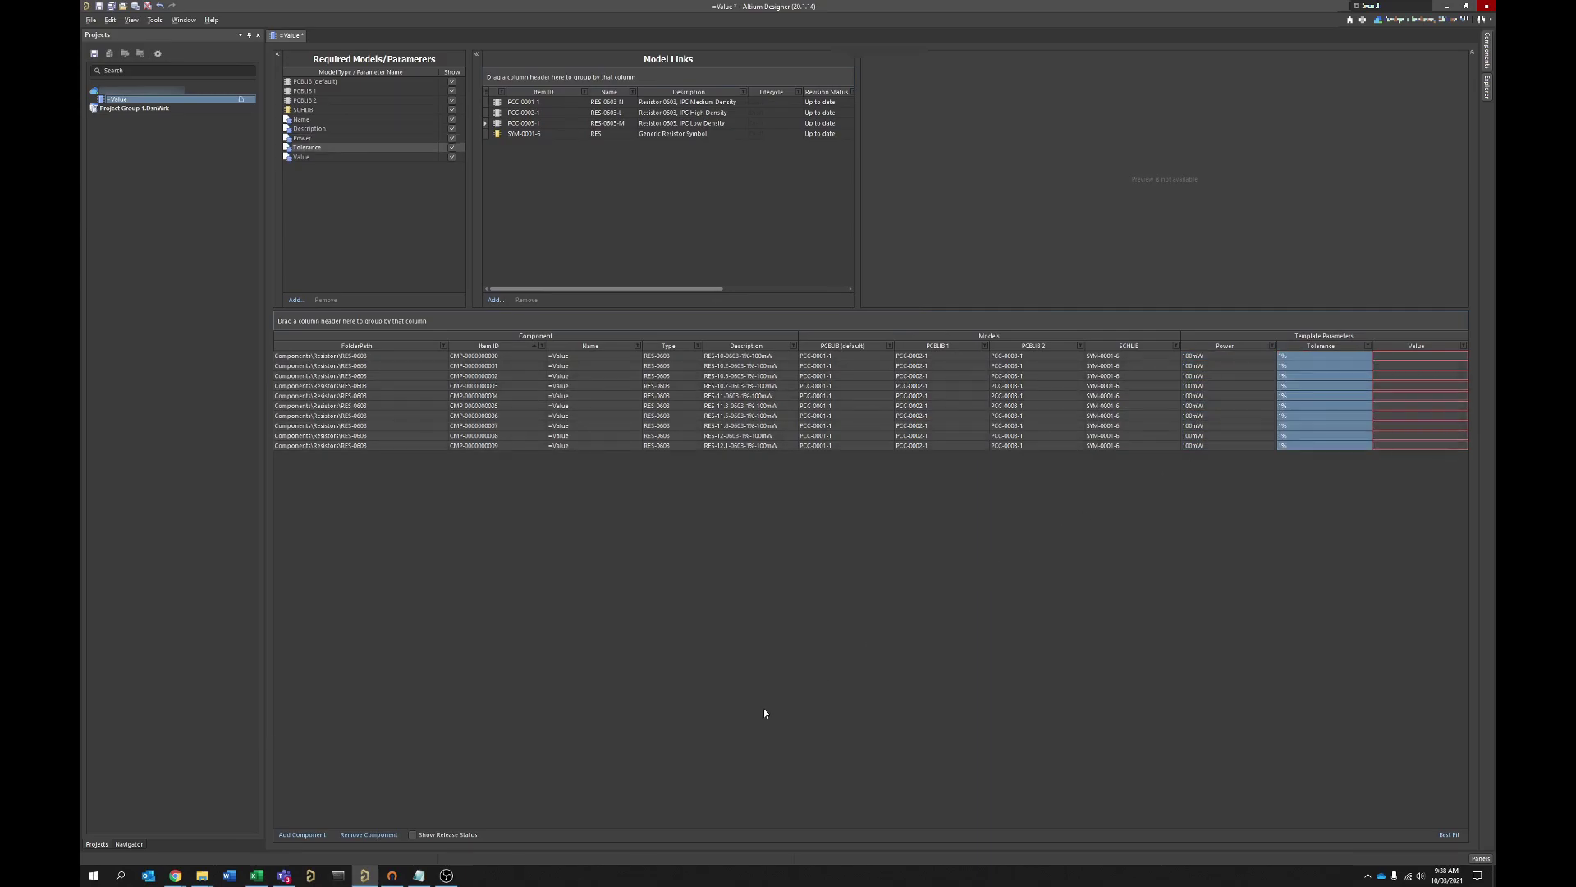
# Copy Value entries F2:F11 and paste resistances 10 through 12.1 into the Value cells.
pyautogui.click(262, 878)
pyautogui.moveTo(749, 232); pyautogui.dragTo(755, 332)
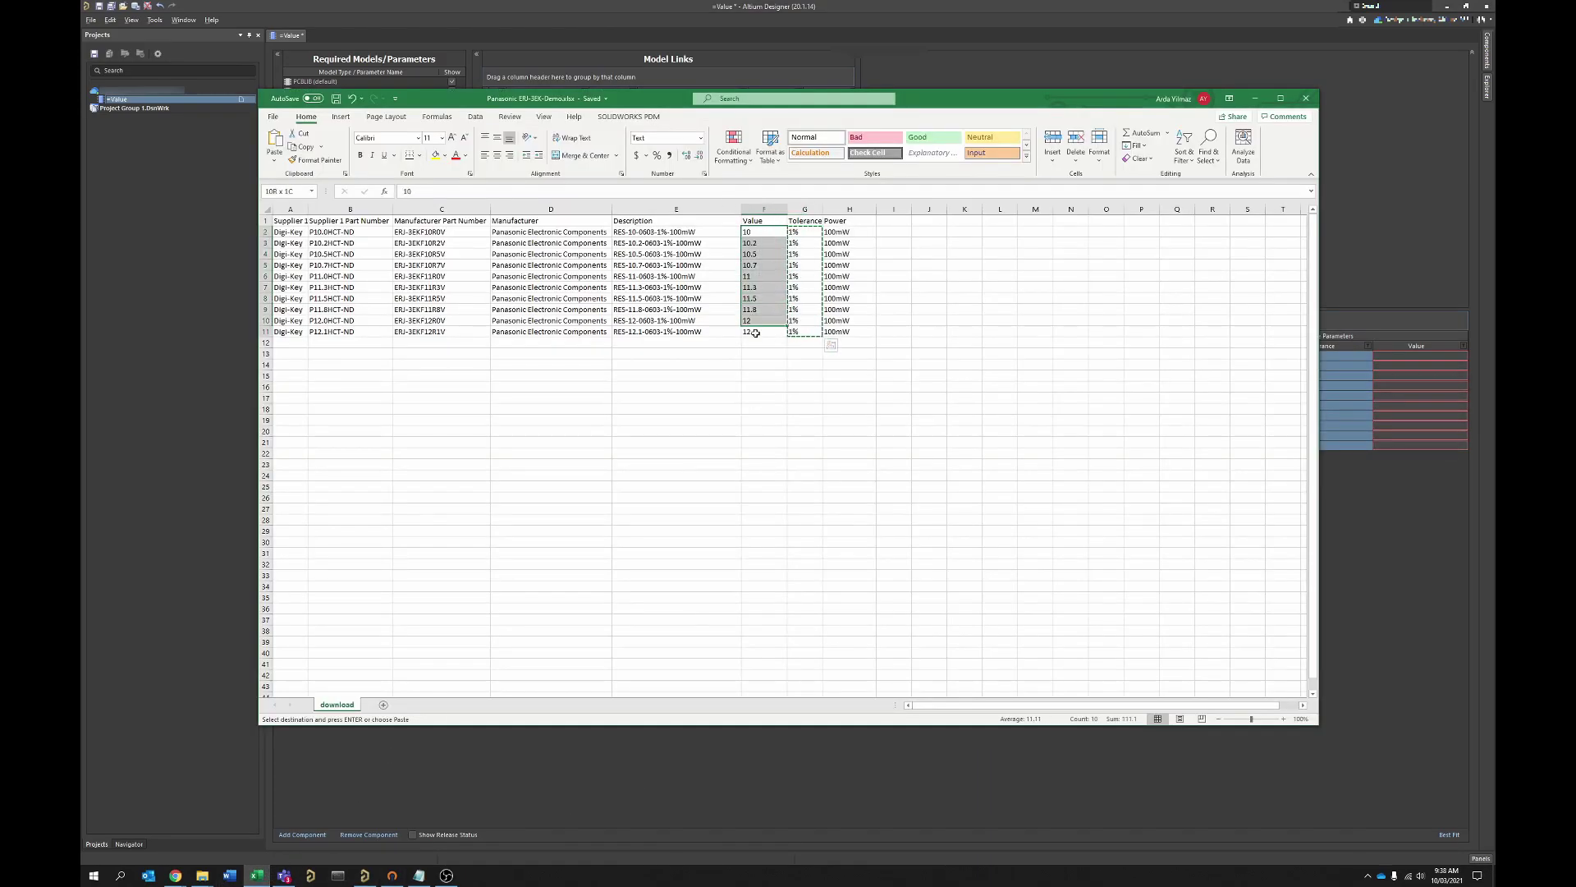
pyautogui.hotkey('ctrl', 'c')
pyautogui.click(1426, 354)
pyautogui.hotkey('ctrl', 'v')
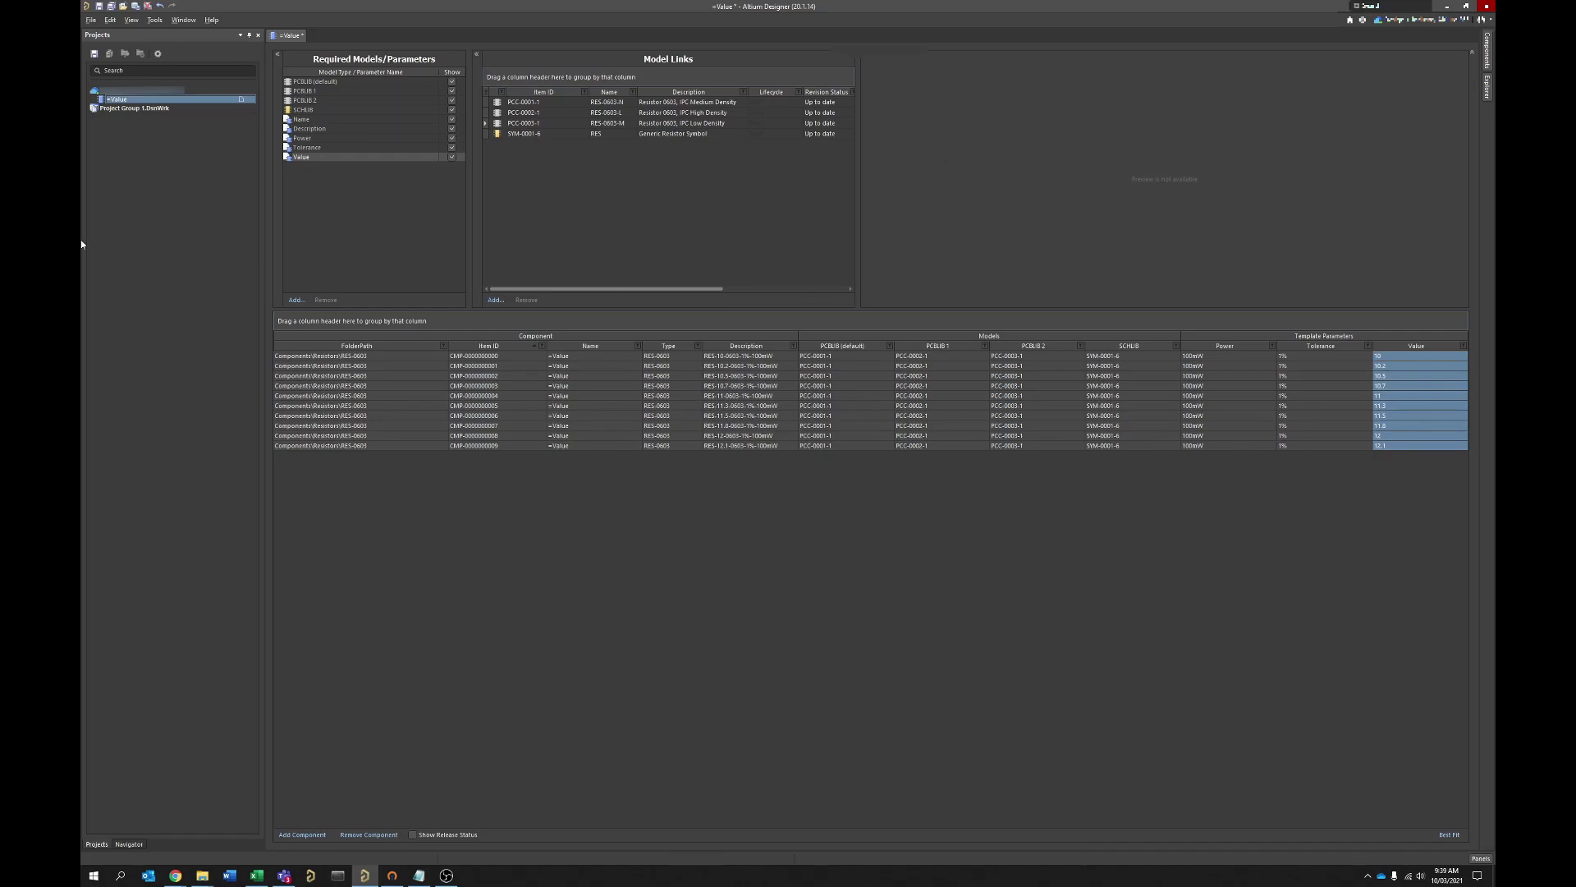
# Save all ten resistor components to the server, close Messages, and open the Explorer.
pyautogui.rightClick(182, 99)
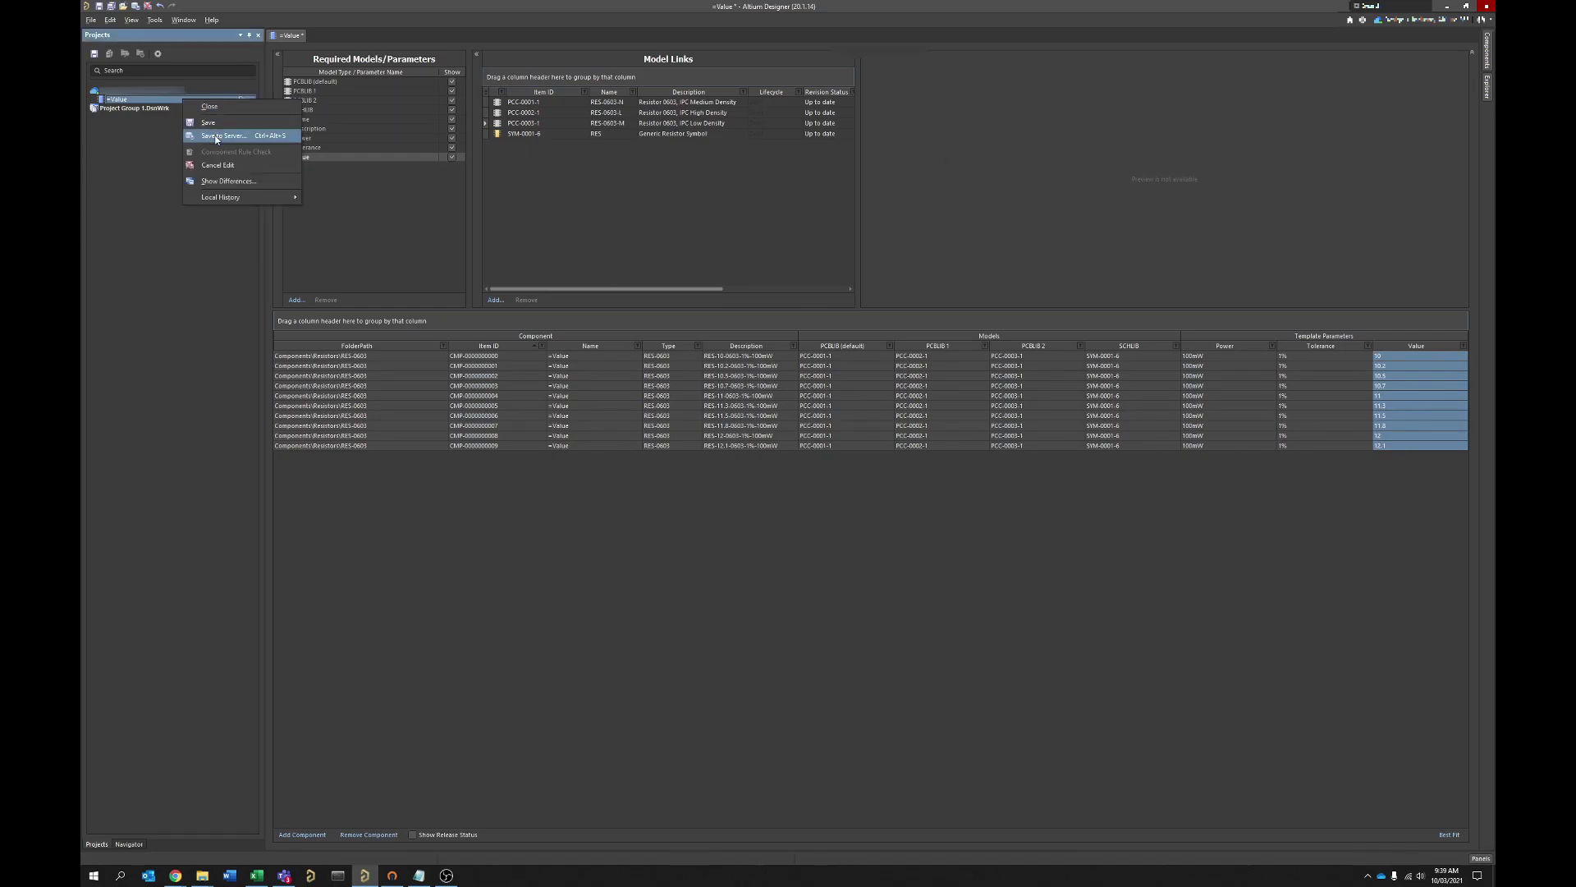
pyautogui.click(215, 136)
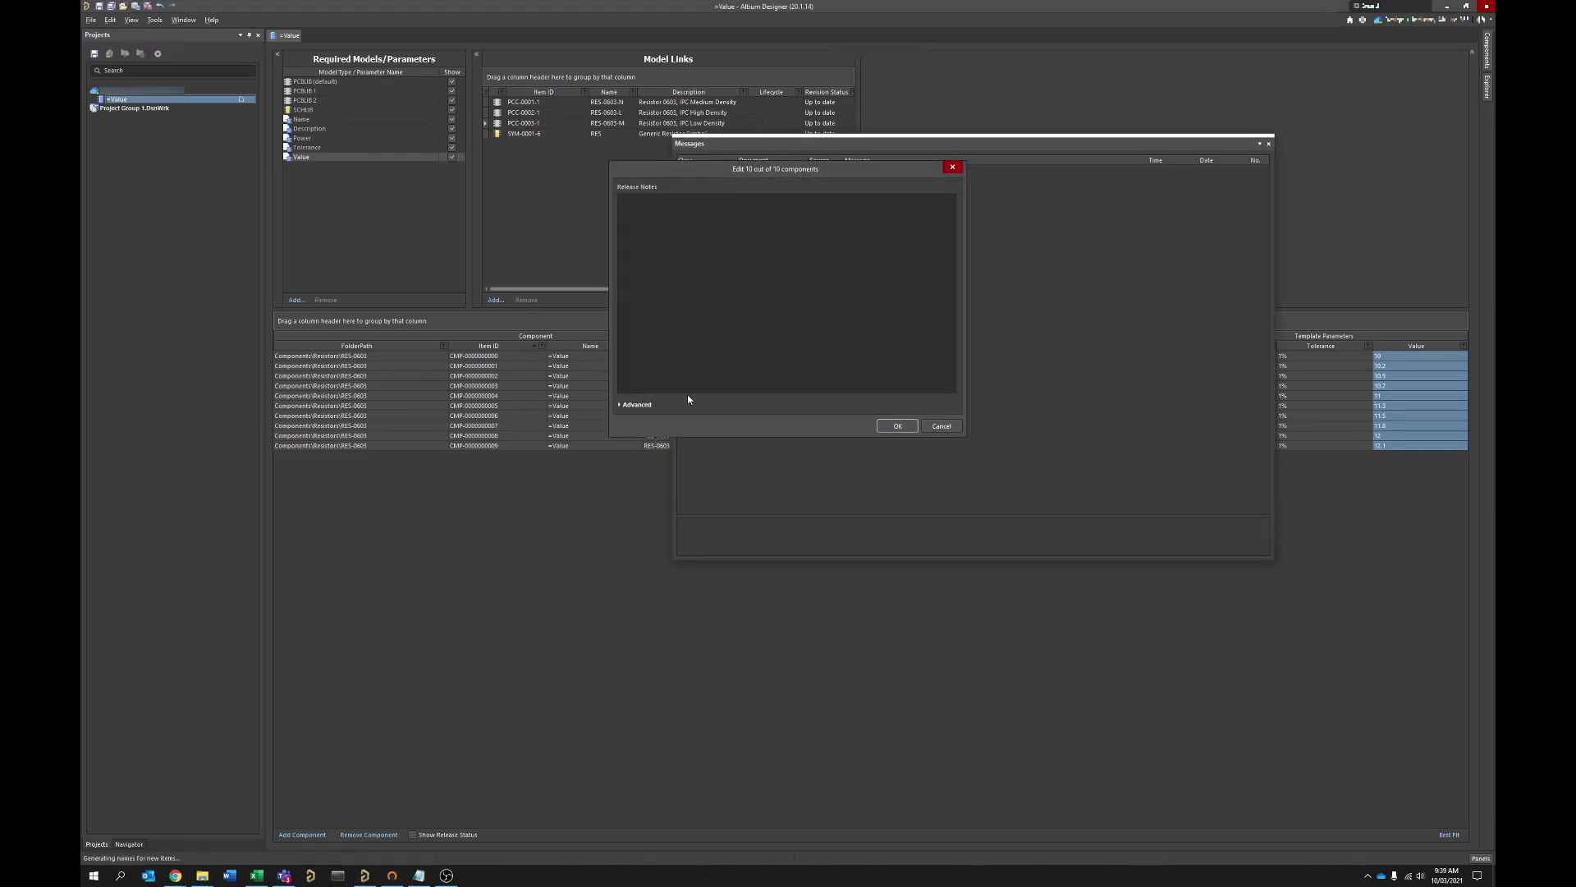
pyautogui.click(896, 426)
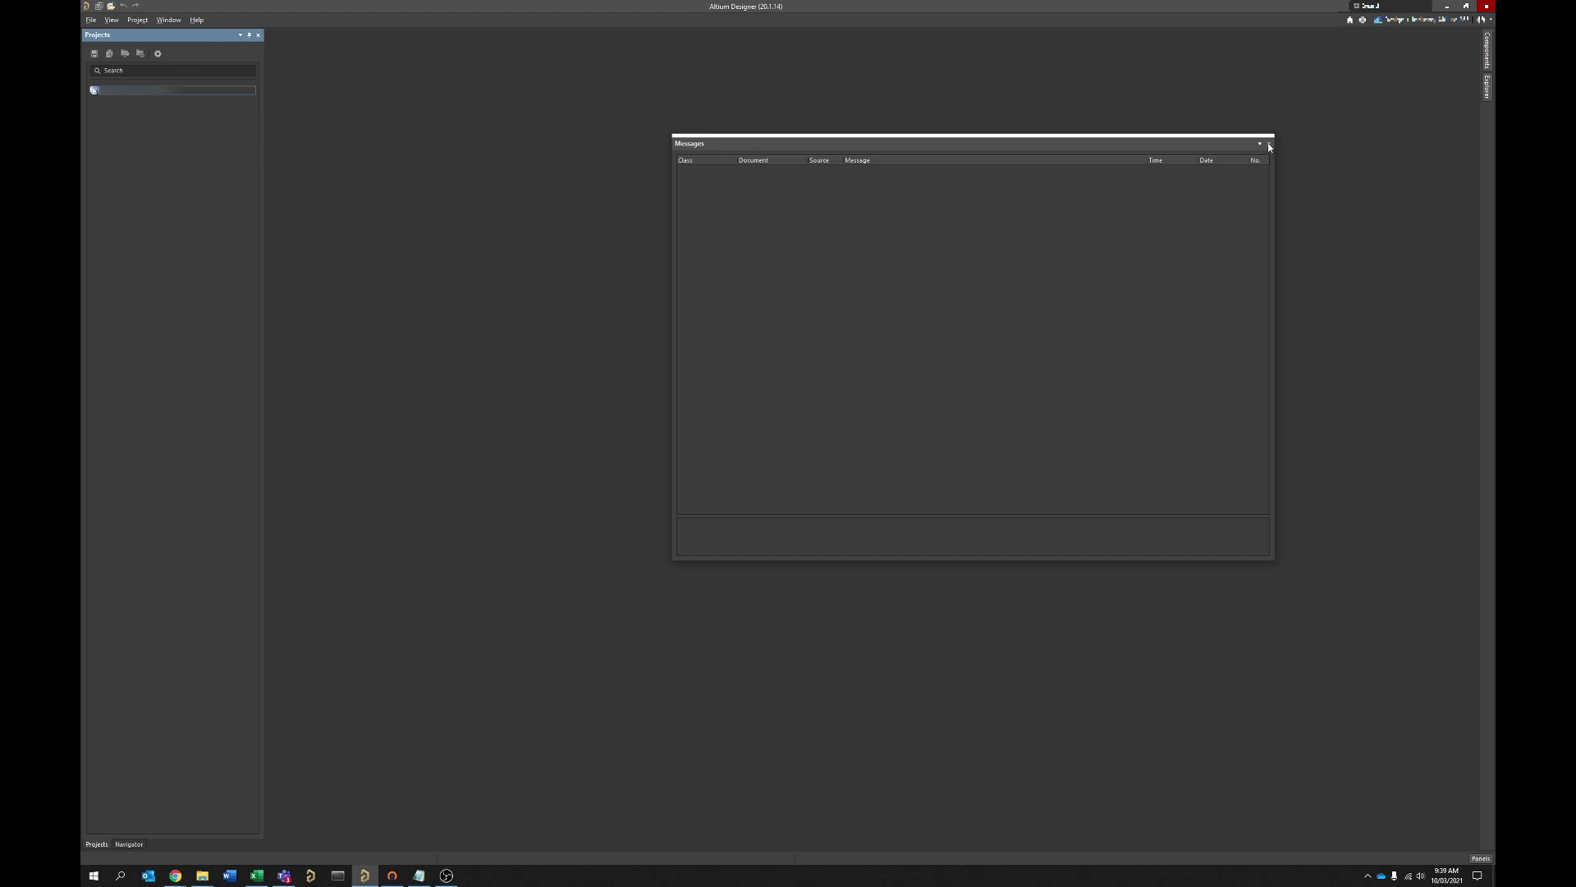
pyautogui.click(1269, 146)
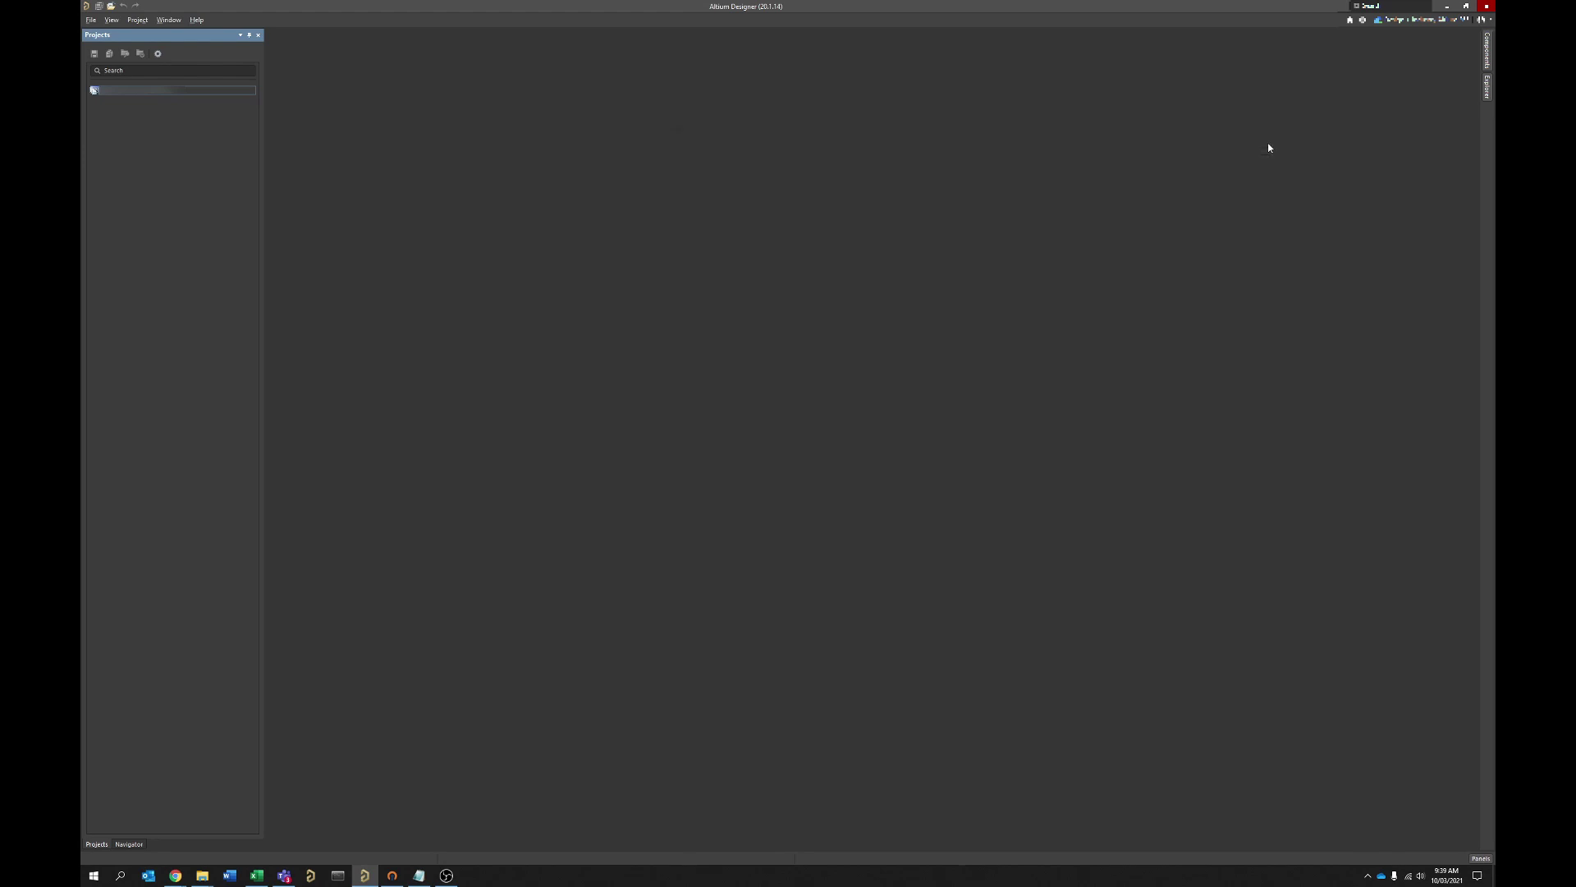
pyautogui.click(1488, 86)
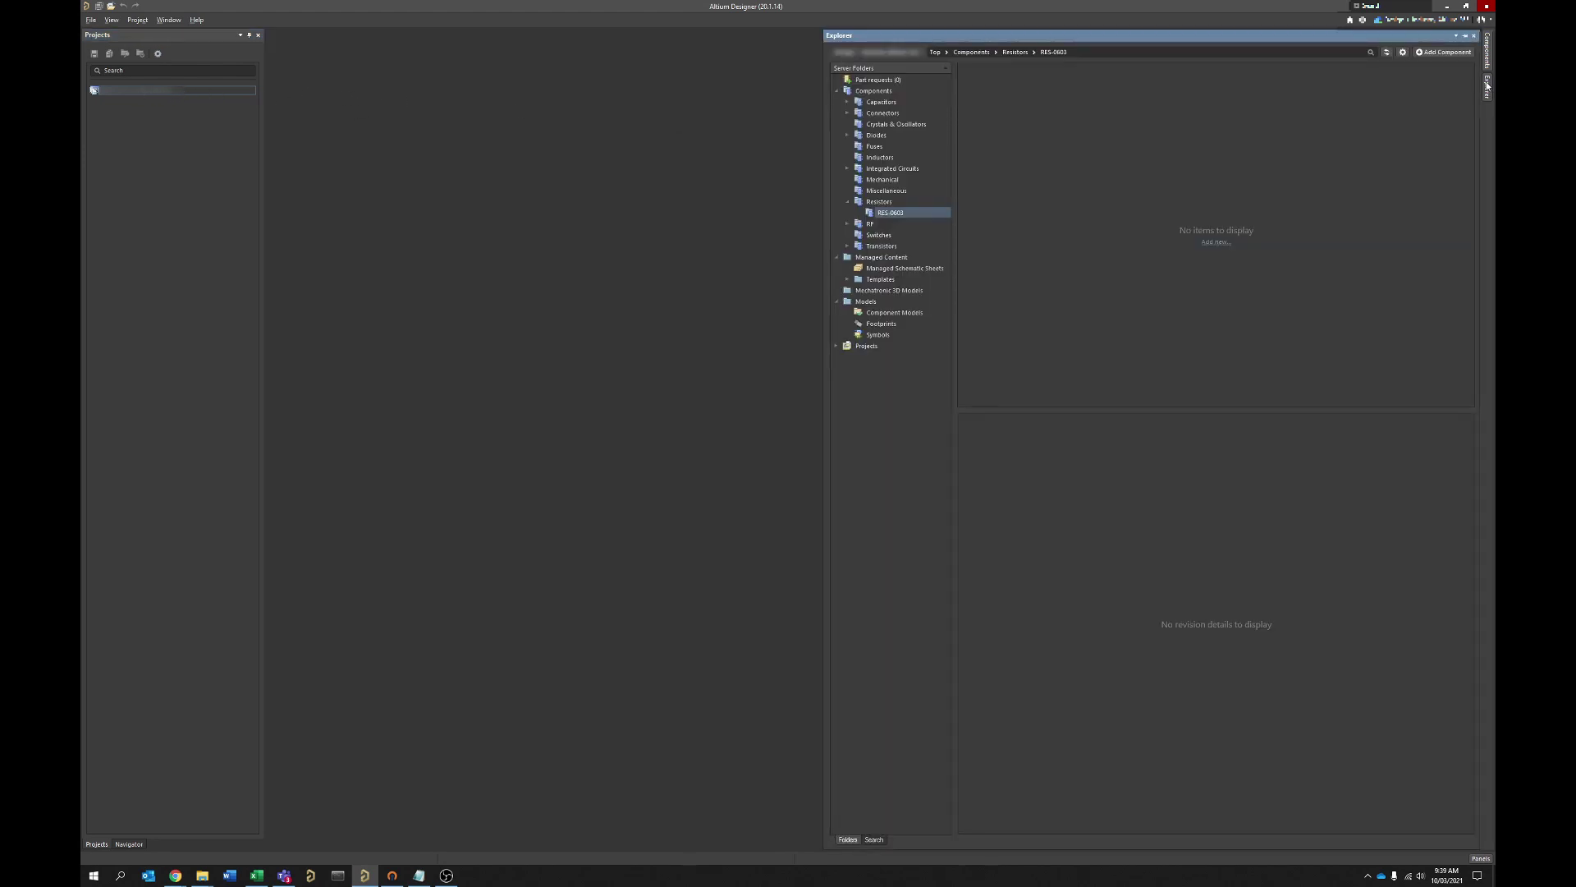
# Refresh RES-0603 to list the ten Draft resistors, sorted by Revision ID descending.
pyautogui.click(1386, 52)
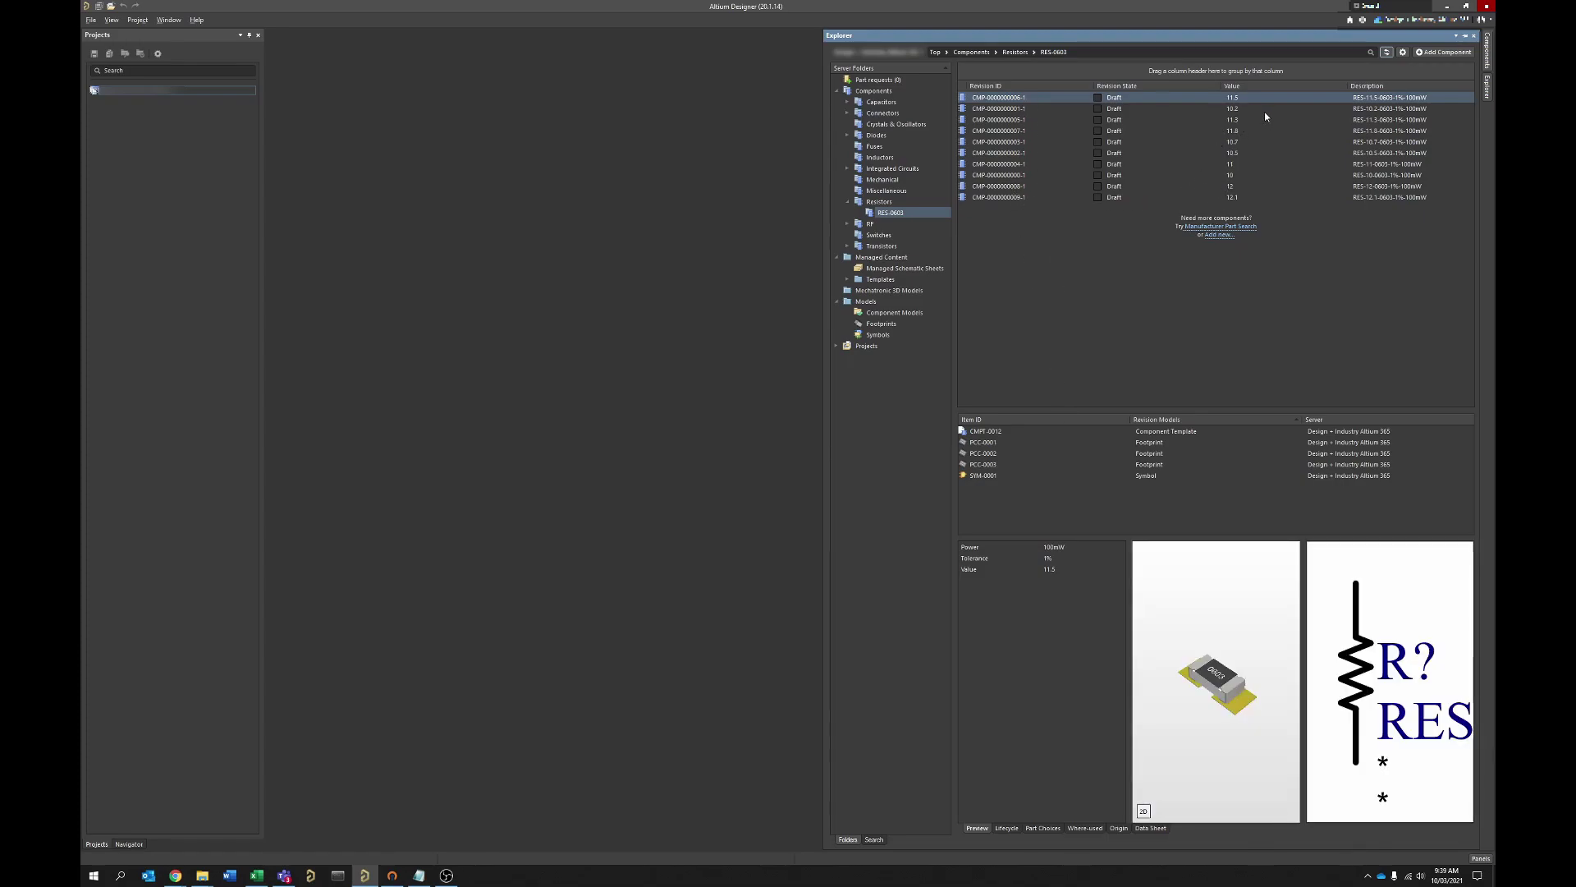
pyautogui.click(1238, 176)
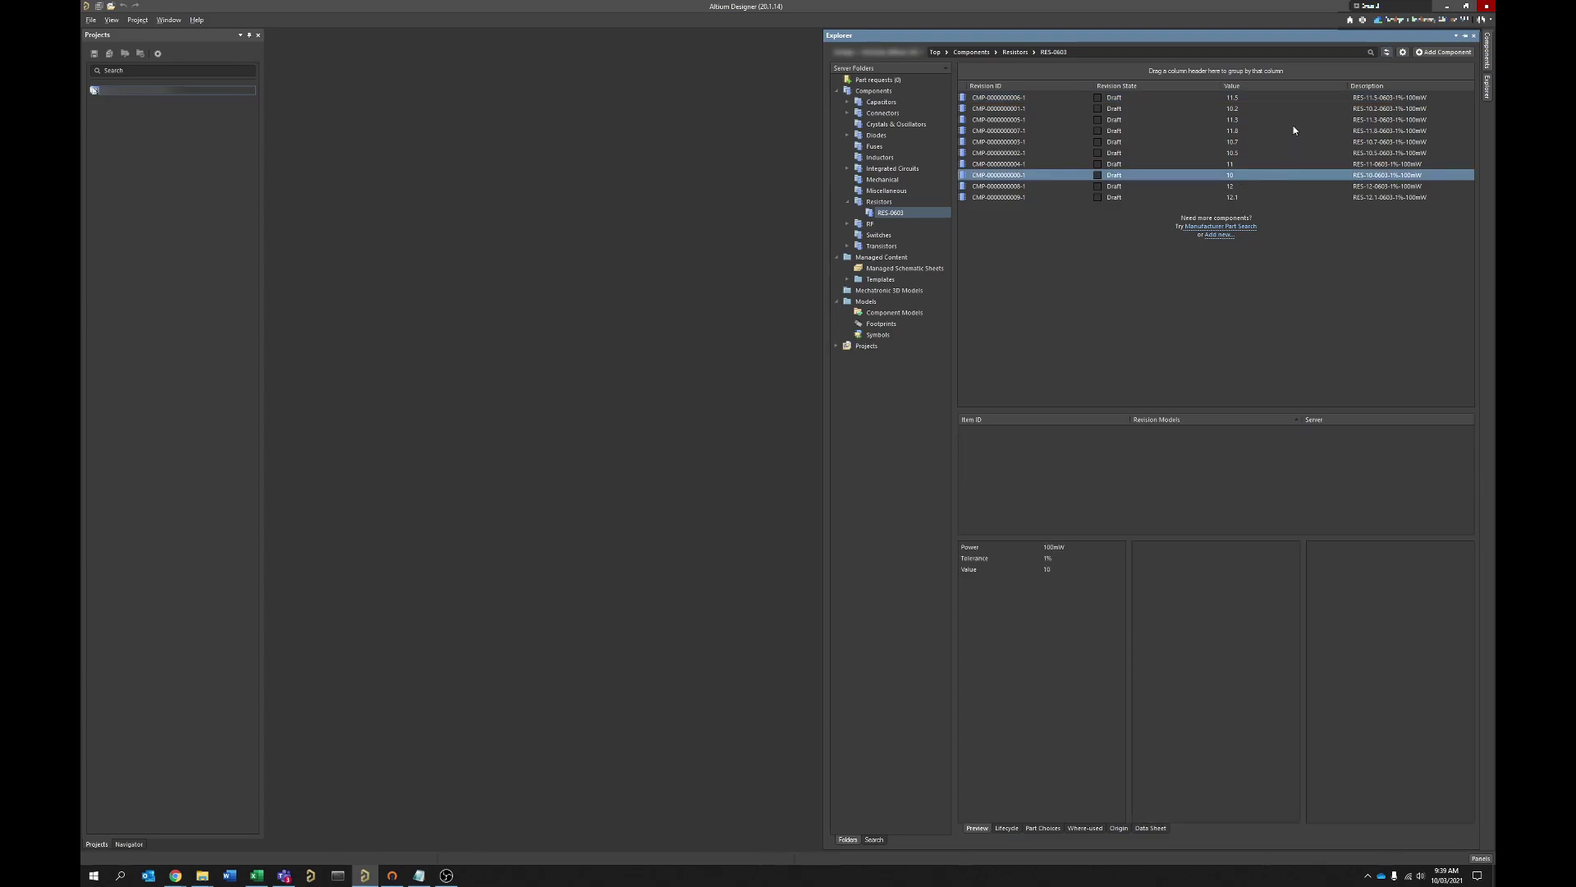
pyautogui.click(1011, 87)
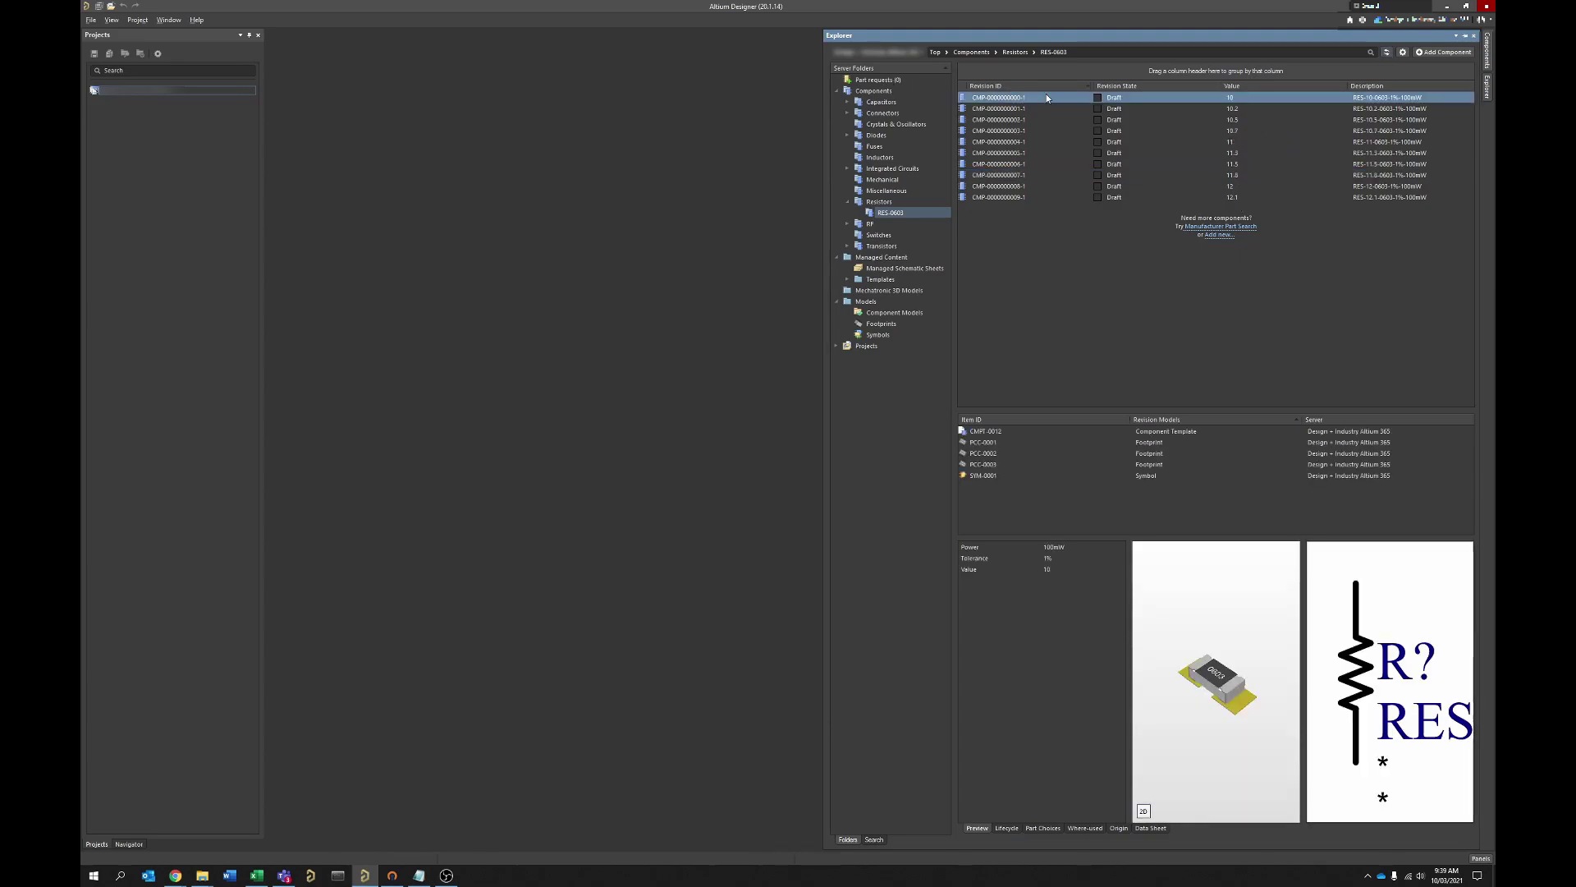
pyautogui.click(1037, 82)
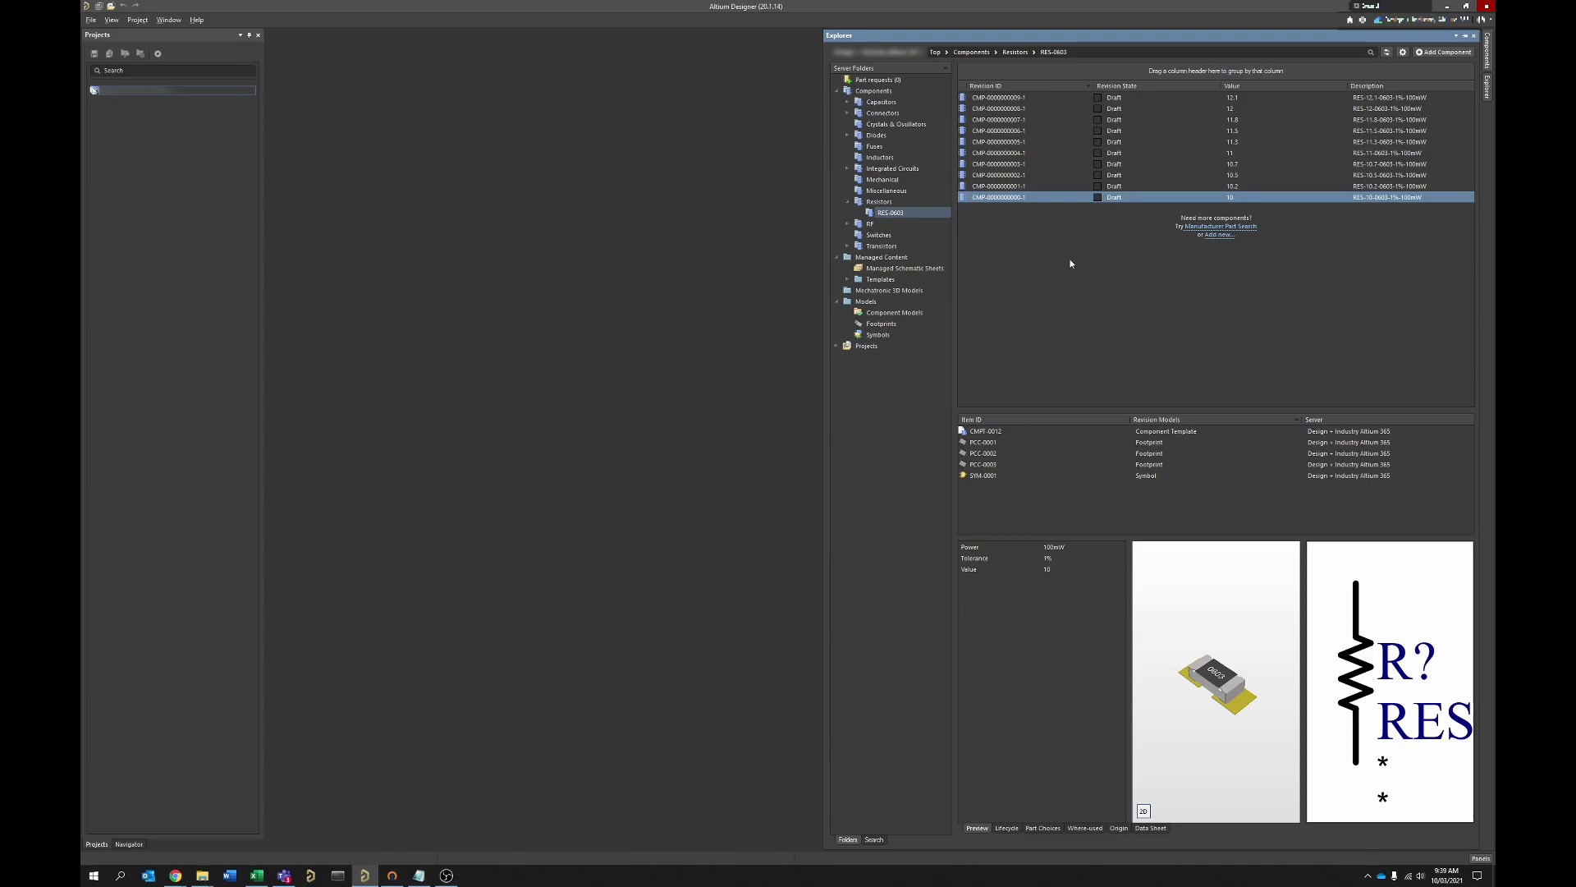